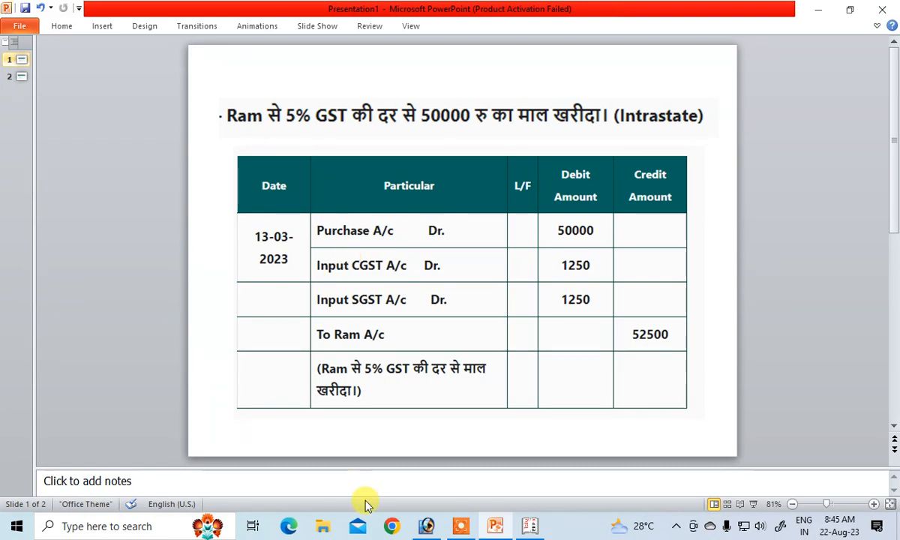
# Switch to Tally.ERP 9 and fill in the new company's name as Abc with India as its country
pyautogui.click(532, 526)
pyautogui.write('A')
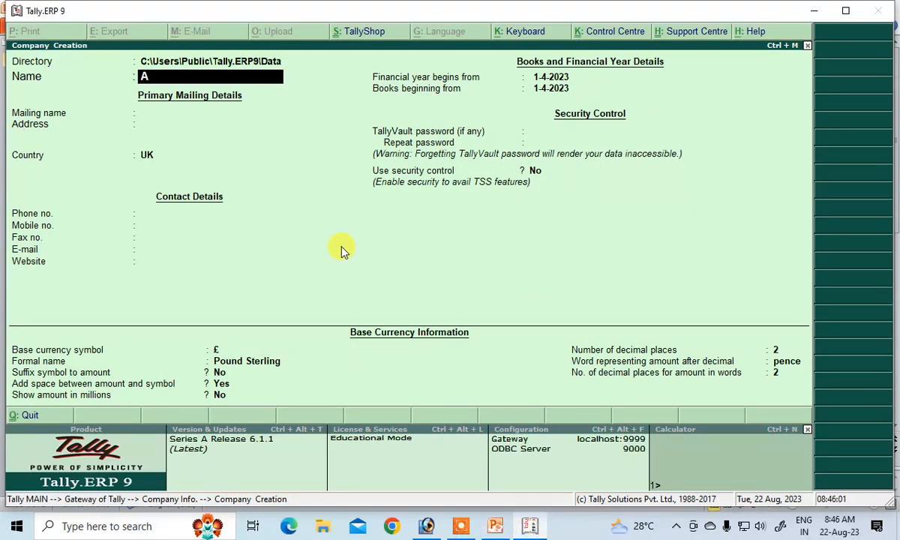
pyautogui.write('bc')
pyautogui.press('Return')
pyautogui.press('Return')
pyautogui.press('Return')
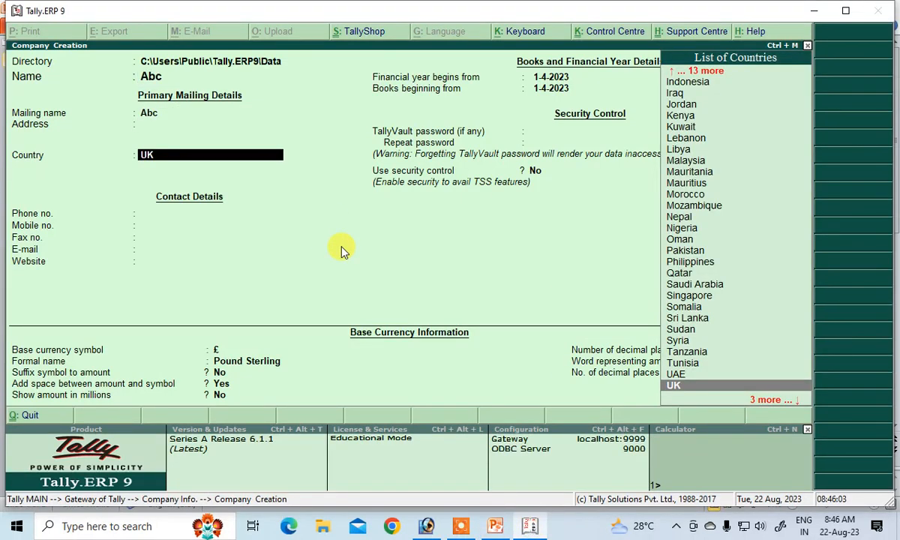
pyautogui.write('I')
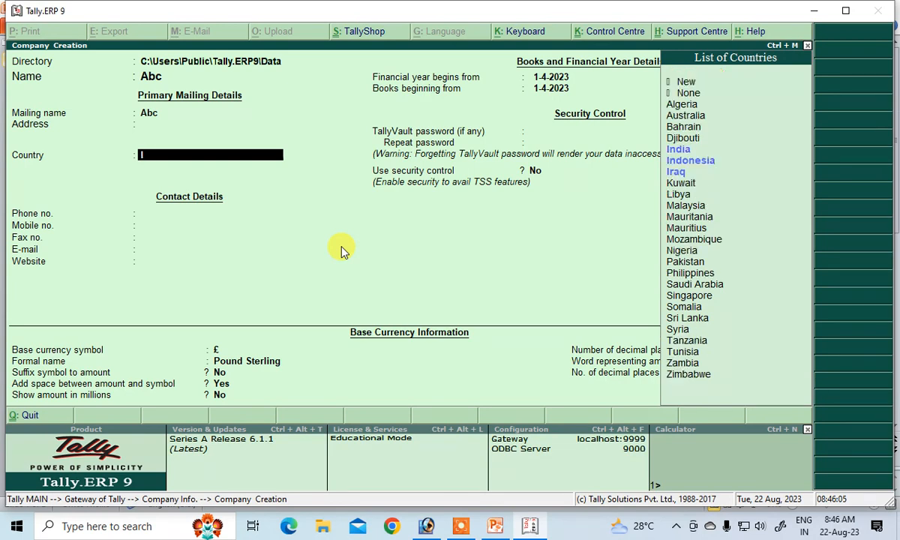
pyautogui.press('Return')
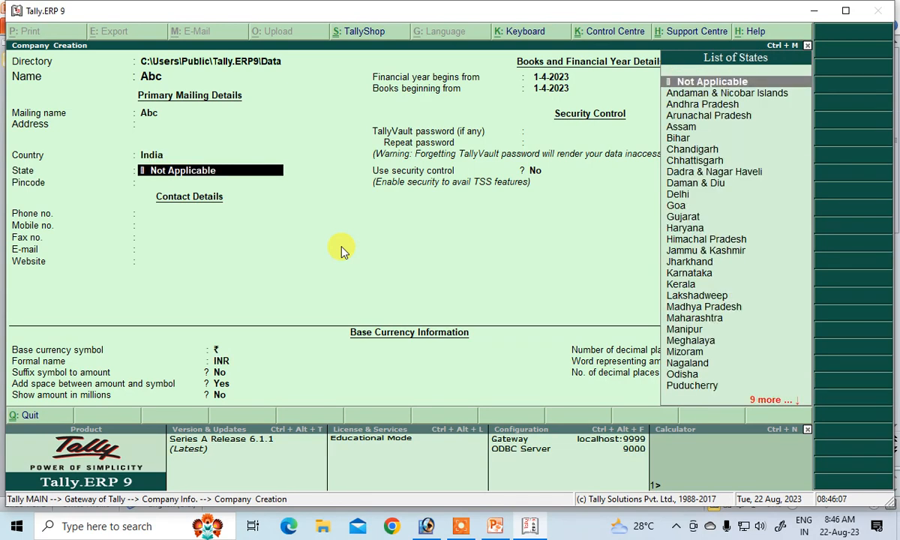
# Set the company's state to Bihar, accept the remaining defaults to create the company, and return to the Gateway of Tally
pyautogui.write('B')
pyautogui.press('Return')
pyautogui.press('Return')
pyautogui.press('Return')
pyautogui.press('Return')
pyautogui.press('Return')
pyautogui.press('Return')
pyautogui.press('Return')
pyautogui.press('Return')
pyautogui.press('Return')
pyautogui.press('Return')
pyautogui.press('Return')
pyautogui.press('Return')
pyautogui.press('Return')
pyautogui.press('Return')
pyautogui.press('Return')
pyautogui.press('Return')
pyautogui.press('Return')
pyautogui.press('Return')
pyautogui.press('Return')
pyautogui.press('Return')
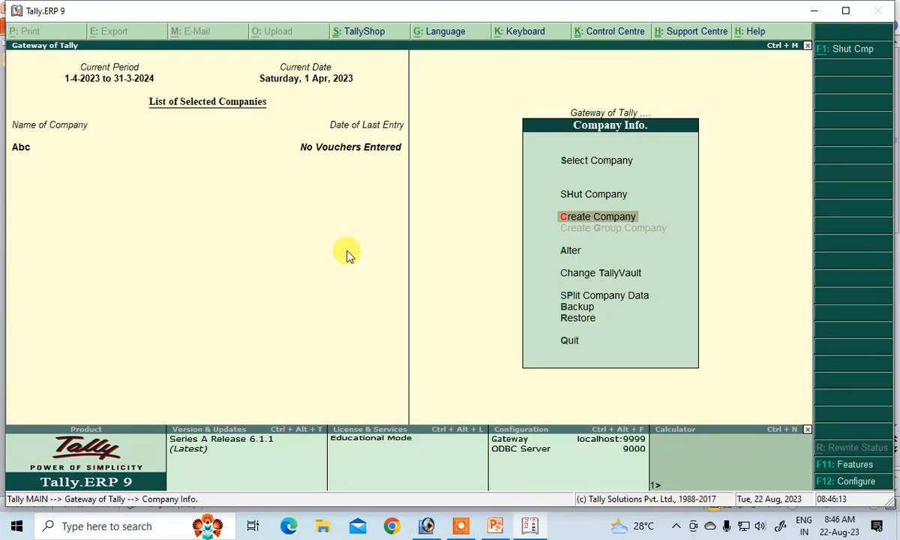
pyautogui.press('Escape')
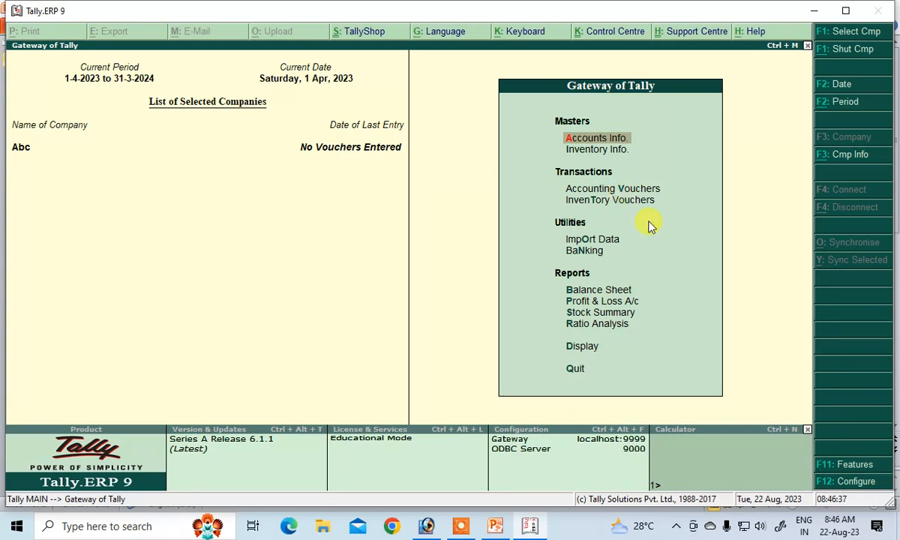
# Enable Goods and Services Tax in the company's Statutory & Taxation features and open its GST details
pyautogui.click(824, 460)
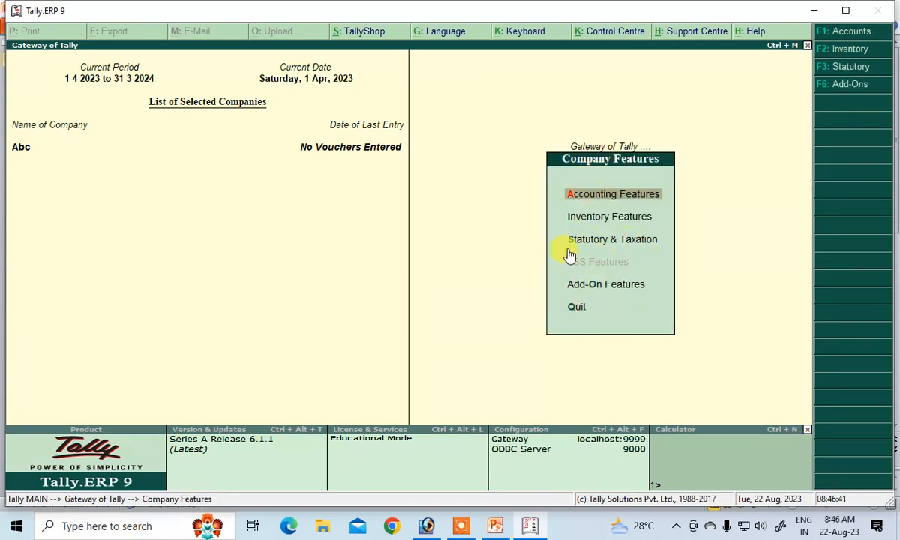
pyautogui.click(634, 245)
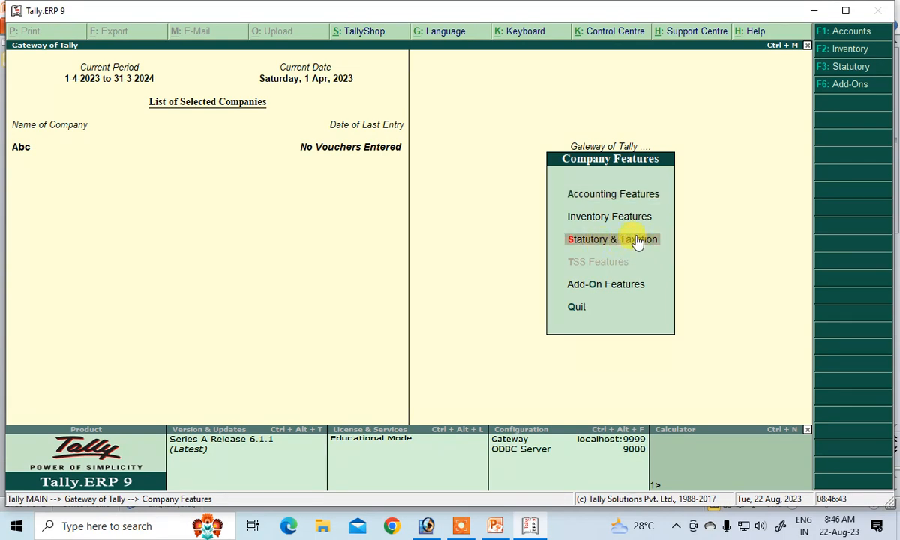
pyautogui.click(634, 245)
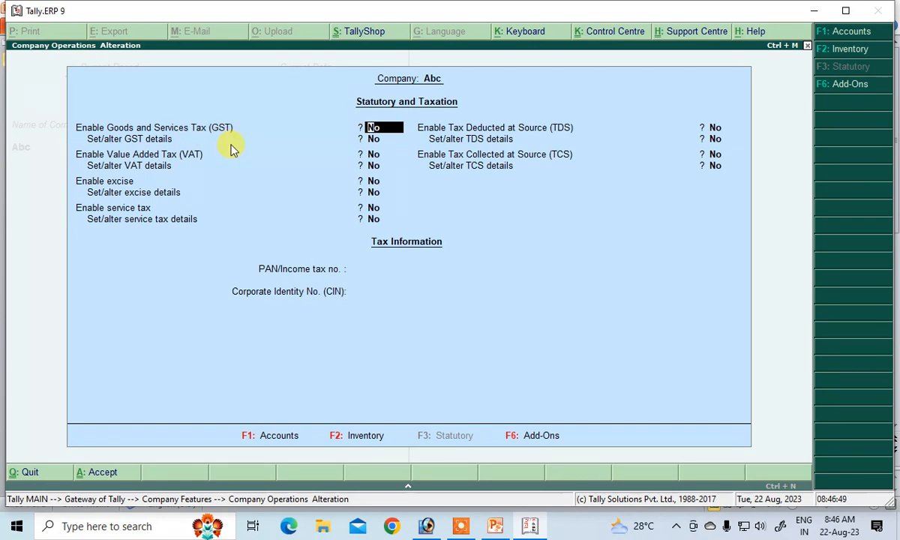
pyautogui.press('y')
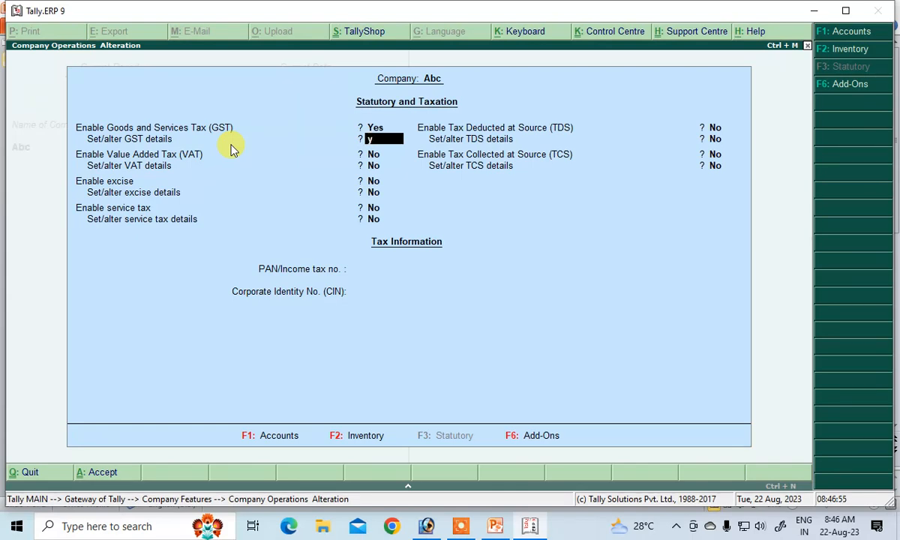
pyautogui.press('Return')
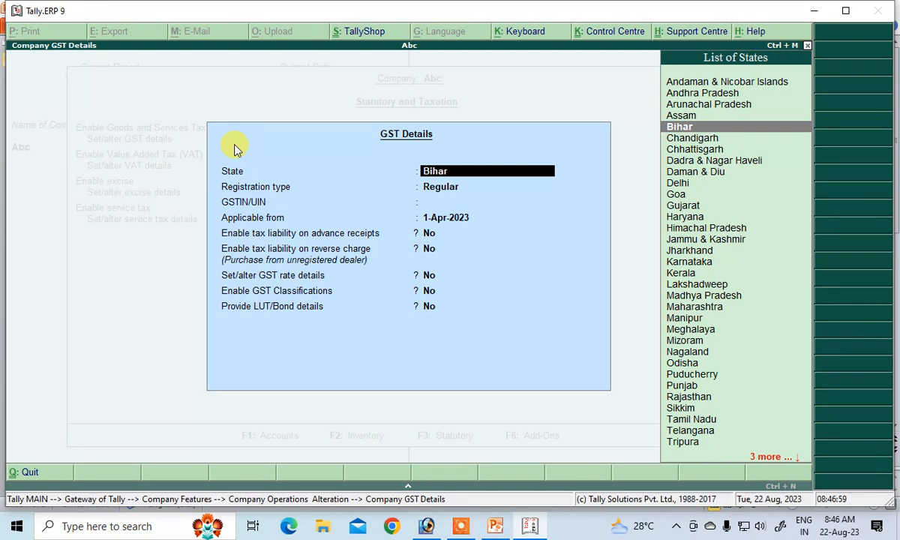
# Enter the company's GSTIN/UIN with state Bihar, Regular registration and 1-Apr-2023 applicability, keeping the other GST details at their defaults
pyautogui.press('Return')
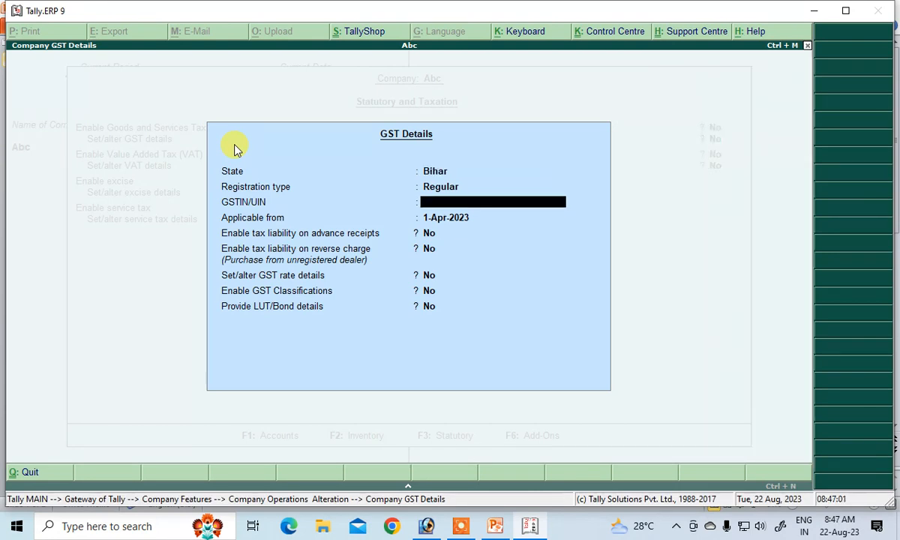
pyautogui.write('GTYTRY454544')
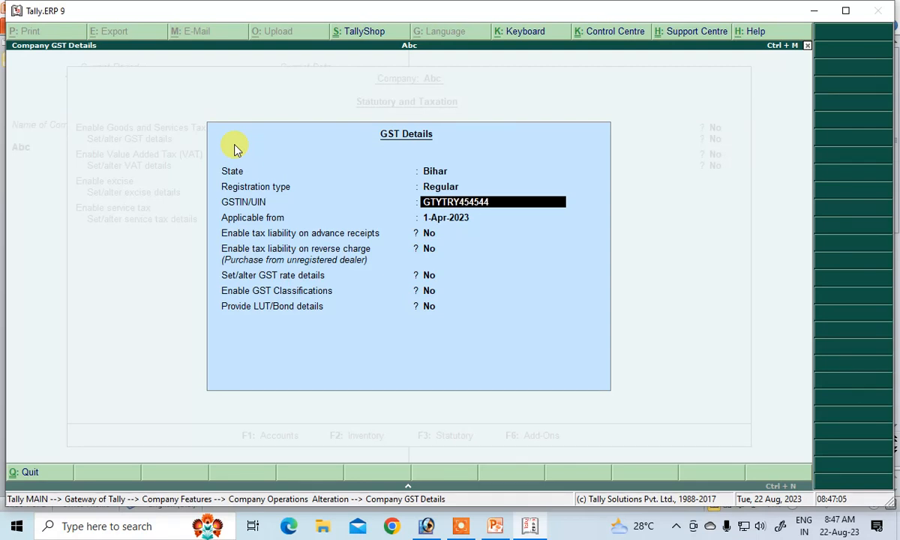
pyautogui.press('Return')
pyautogui.press('Return')
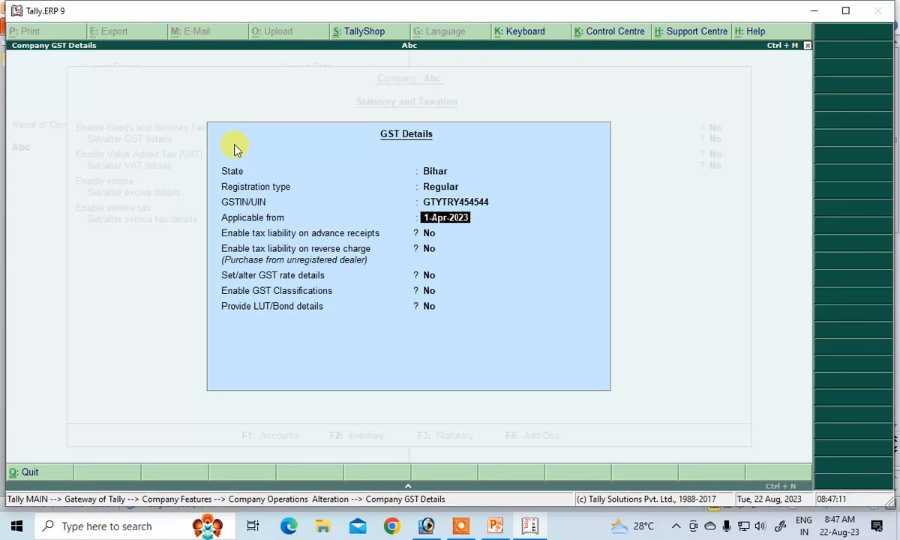
pyautogui.press('Return')
pyautogui.press('Return')
pyautogui.press('Return')
pyautogui.press('Return')
pyautogui.press('Return')
pyautogui.press('Return')
pyautogui.press('Return')
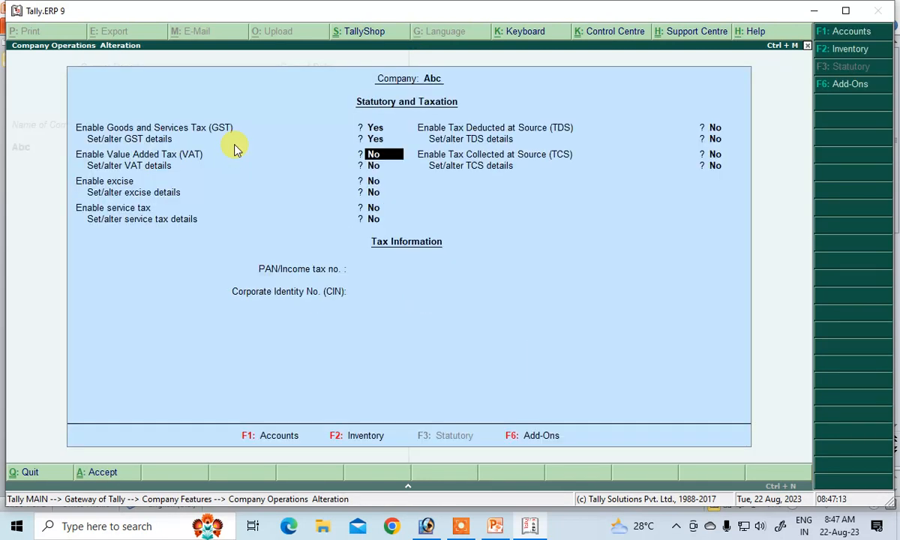
# Accept the statutory and taxation settings with the other taxes left disabled, and return to the Gateway of Tally
pyautogui.press('Return')
pyautogui.press('Return')
pyautogui.press('Return')
pyautogui.press('Return')
pyautogui.press('Return')
pyautogui.press('Return')
pyautogui.press('Return')
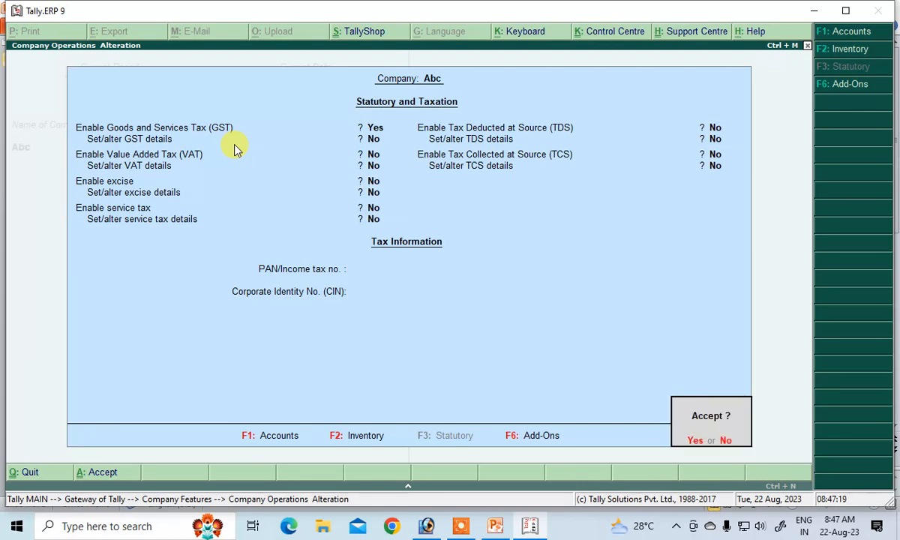
pyautogui.press('Return')
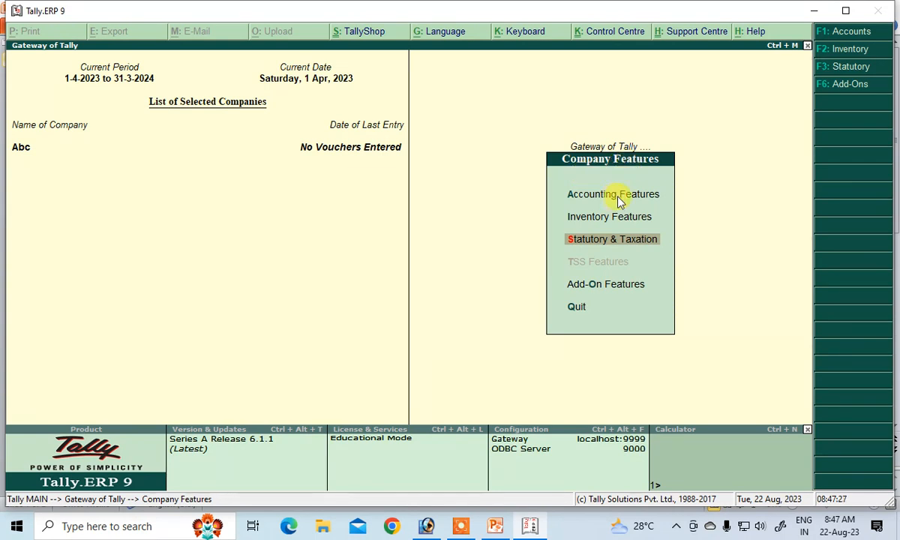
pyautogui.press('Escape')
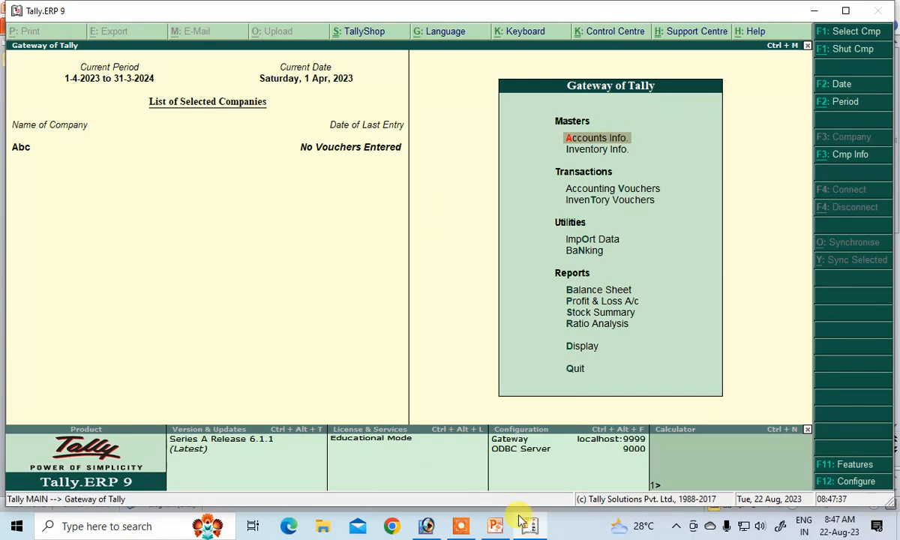
# Review the ledger accounts in the journal entry on the PowerPoint slide, and return to Tally.ERP 9
pyautogui.click(495, 526)
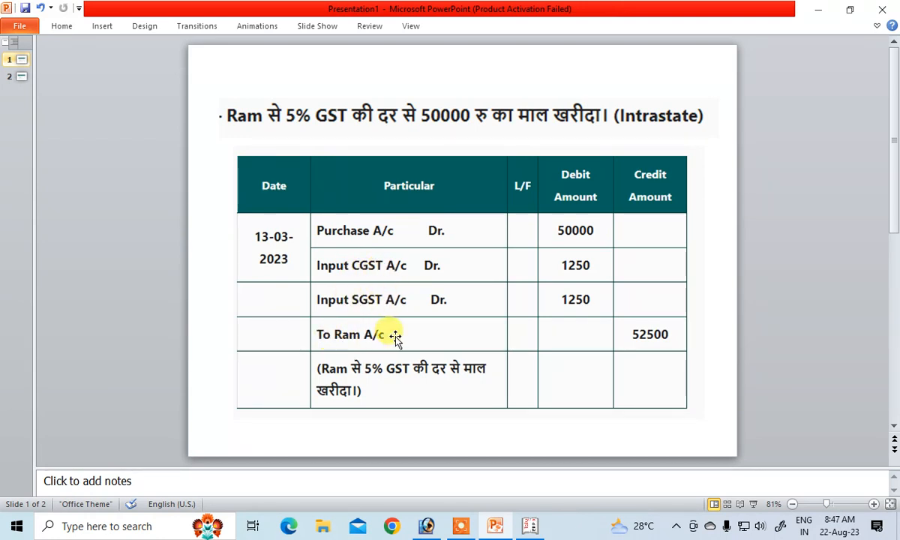
pyautogui.click(531, 527)
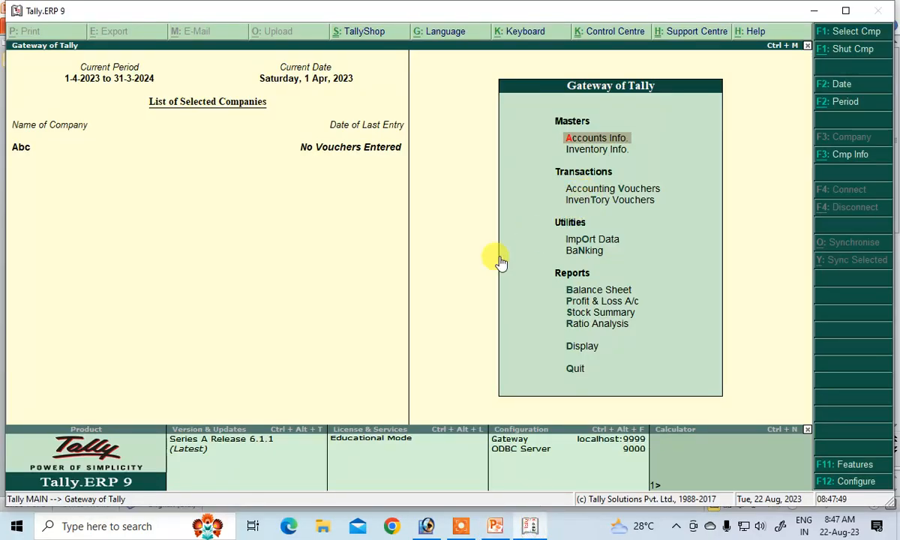
pyautogui.click(493, 526)
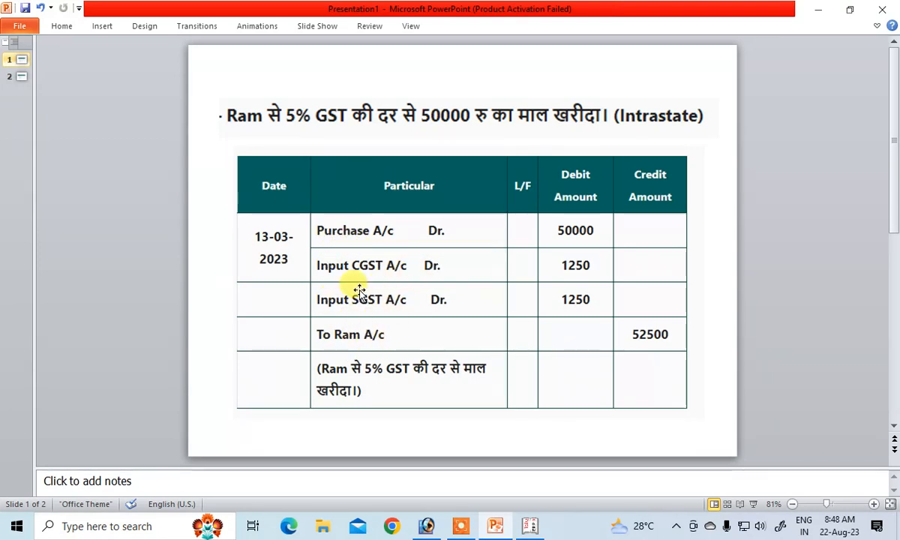
pyautogui.click(525, 526)
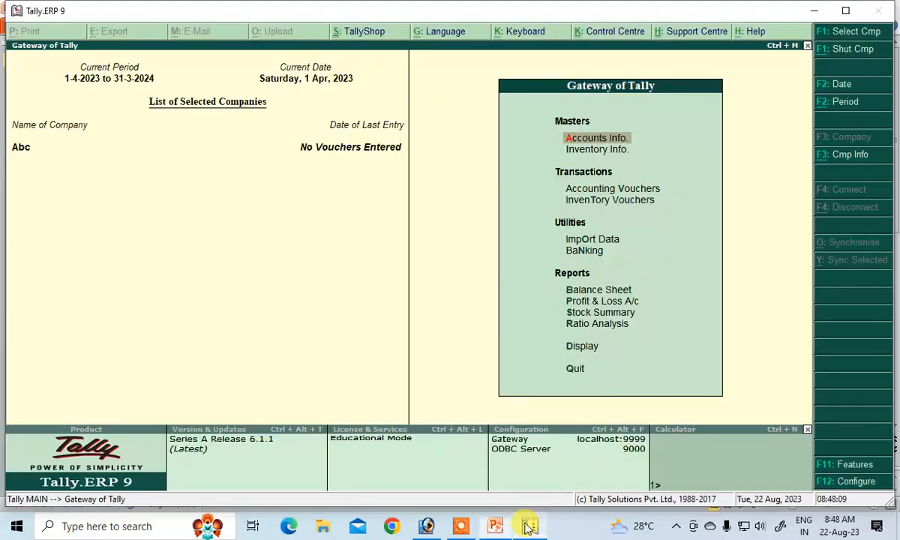
# Start a new single ledger named Purchase under the Purchase Accounts group
pyautogui.click(593, 140)
pyautogui.click(601, 213)
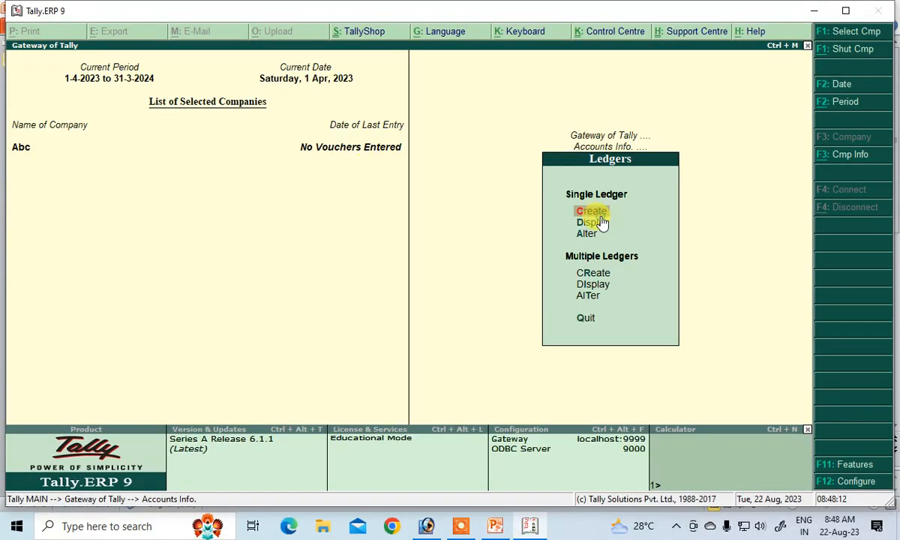
pyautogui.click(589, 209)
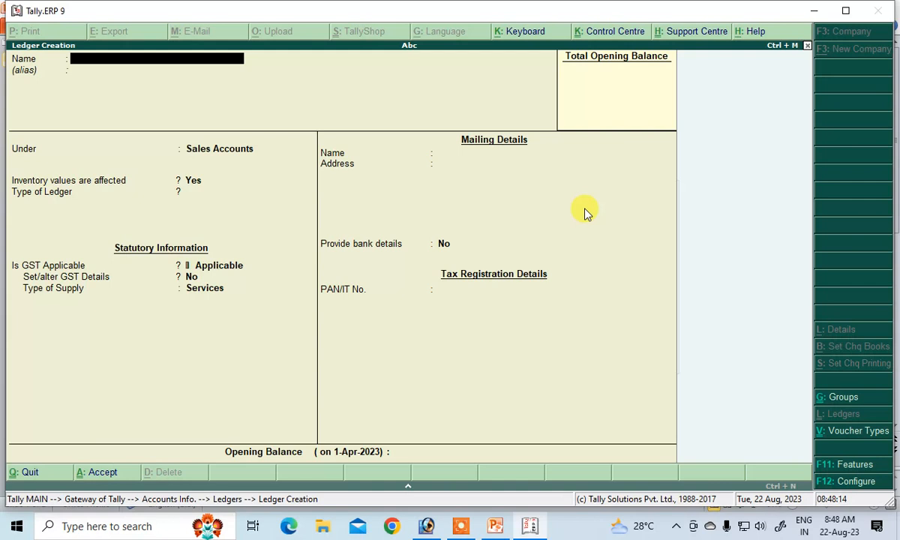
pyautogui.write('Purchase')
pyautogui.press('Return')
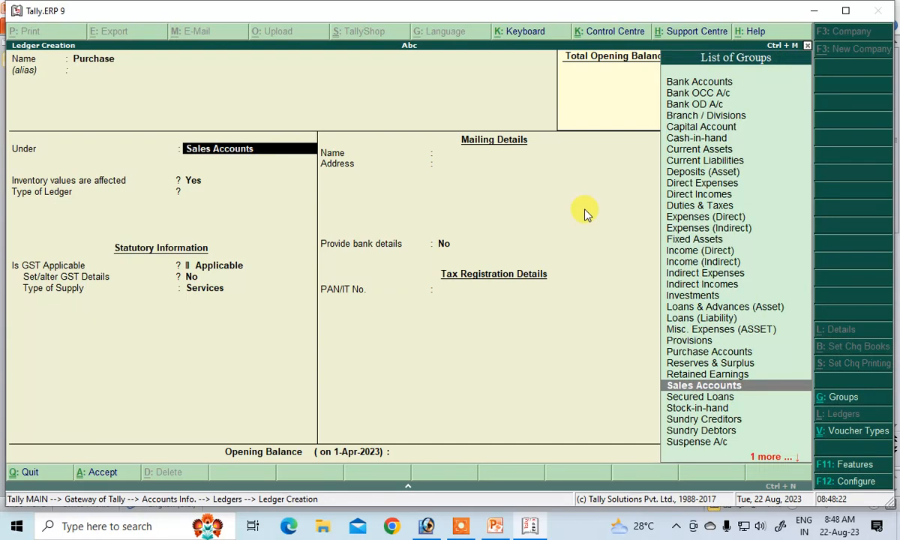
pyautogui.write('P')
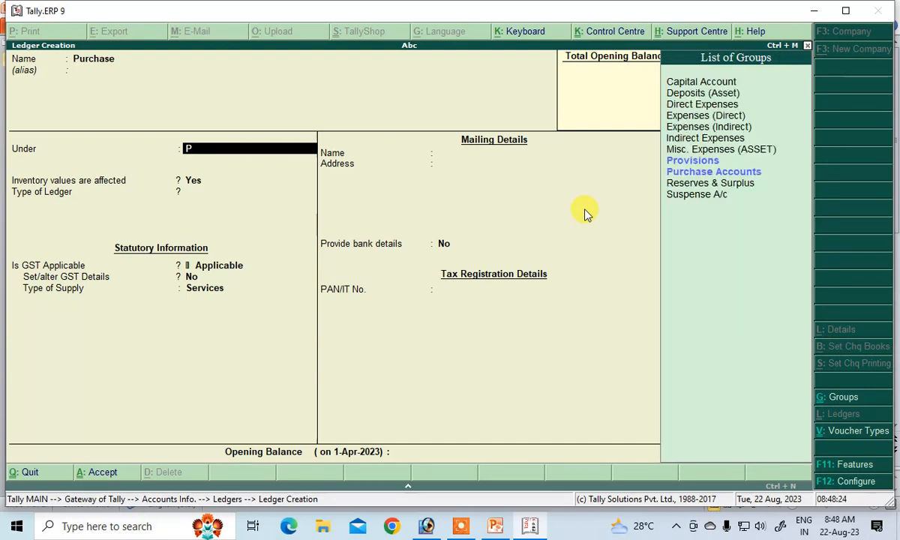
pyautogui.press('Up')
pyautogui.press('Down')
pyautogui.press('Return')
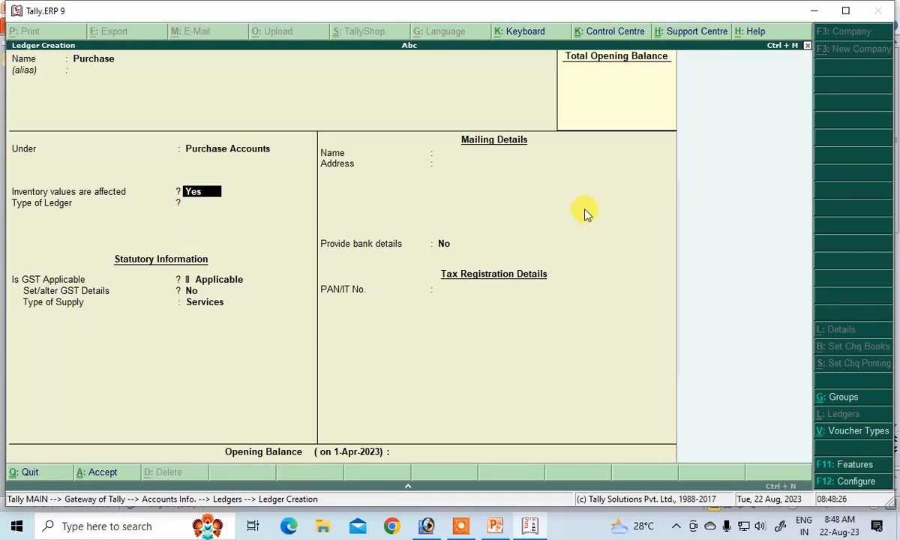
# Keep inventory values affected as Yes for the Purchase ledger and set its type of ledger to Not Applicable
pyautogui.press('Return')
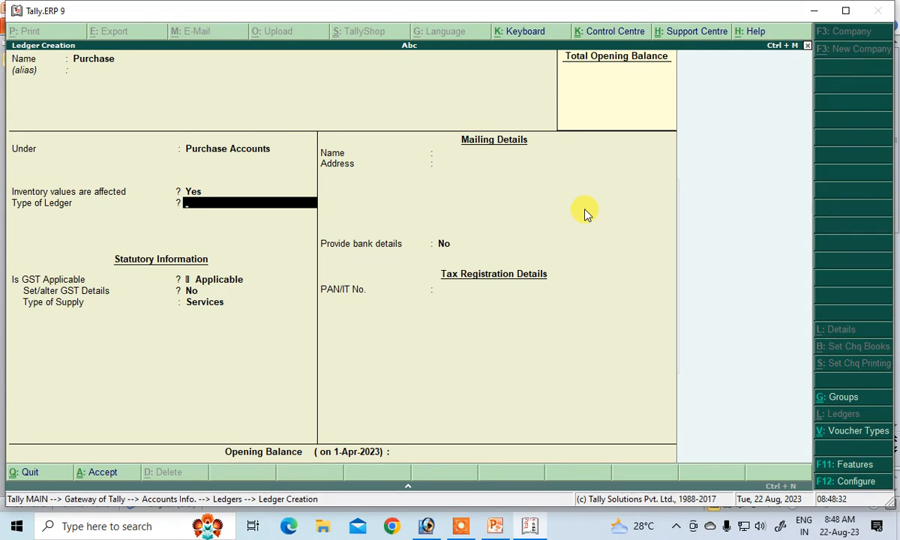
pyautogui.write('N')
pyautogui.press('Return')
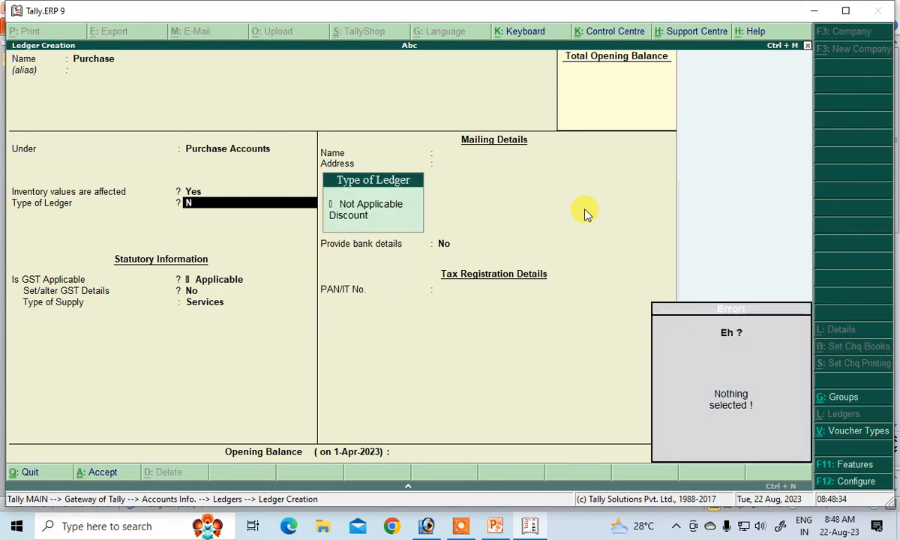
pyautogui.press('Down')
pyautogui.press('Return')
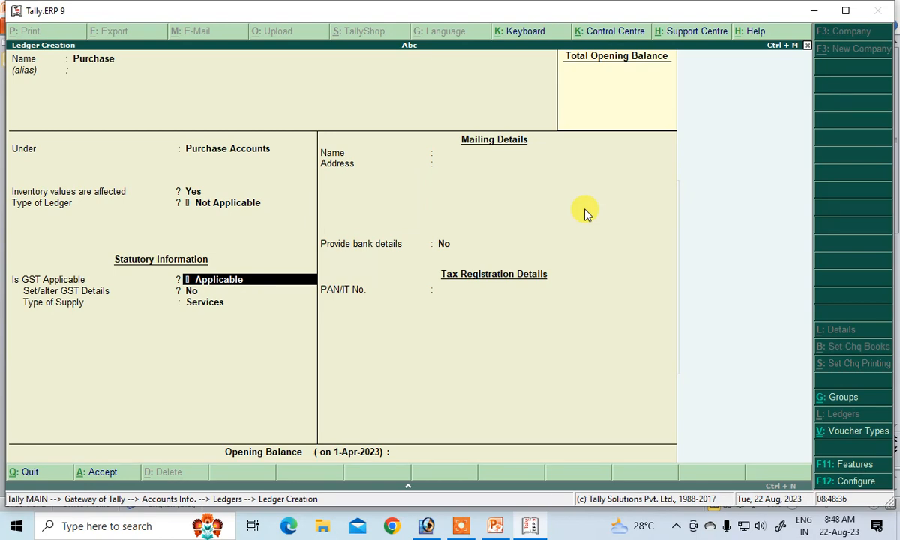
# Keep GST applicable, enable setting GST details for the Purchase ledger, and choose Purchase Taxable as the nature of transaction
pyautogui.press('Return')
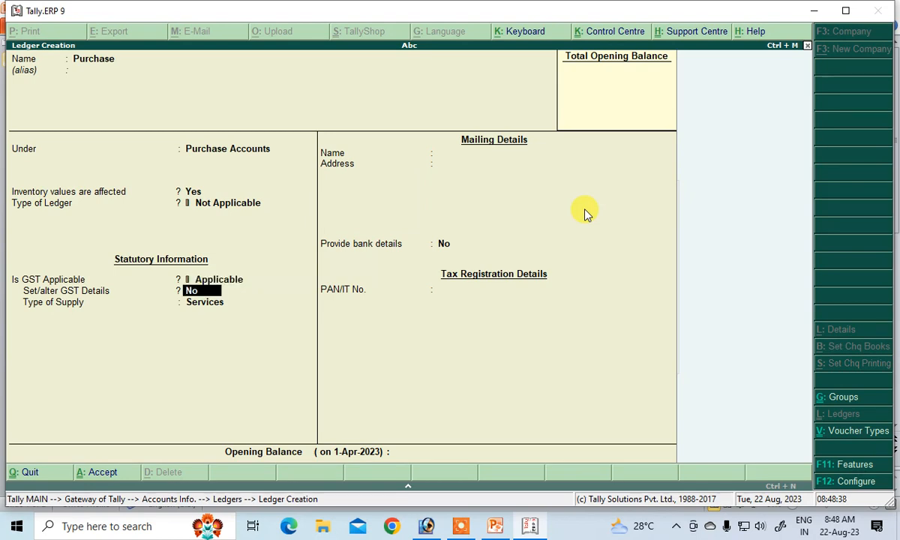
pyautogui.write('y')
pyautogui.press('Return')
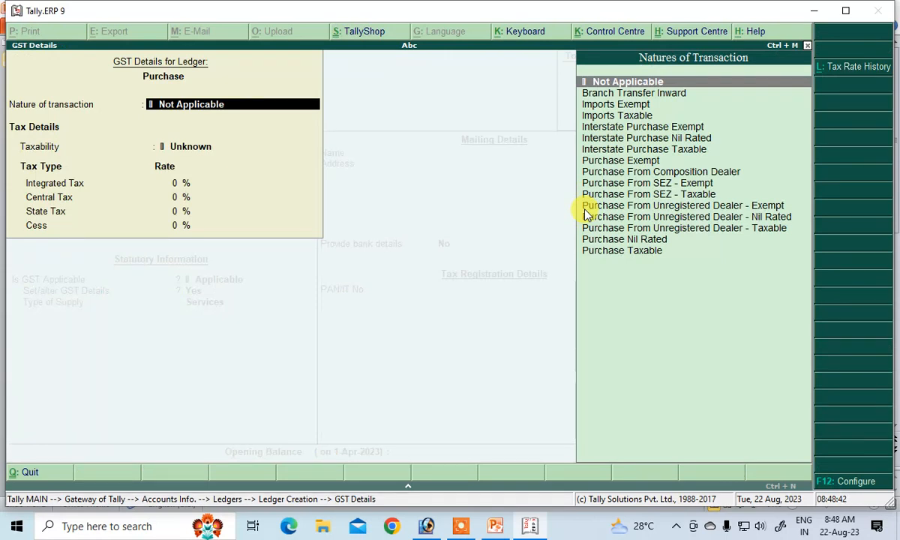
pyautogui.press('Down')
pyautogui.press('Down')
pyautogui.press('Down')
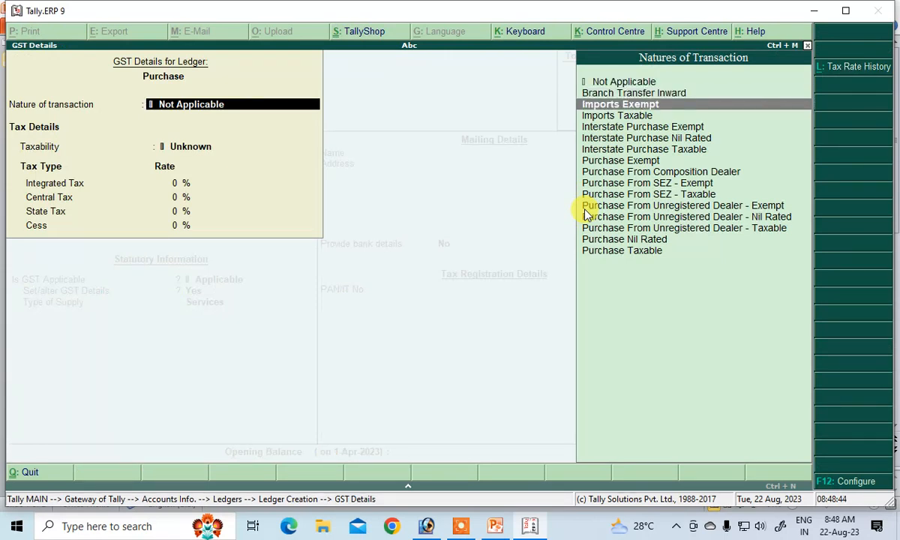
pyautogui.press('Down')
pyautogui.press('Down')
pyautogui.press('Down')
pyautogui.press('Down')
pyautogui.press('Down')
pyautogui.press('Down')
pyautogui.press('Down')
pyautogui.press('Down')
pyautogui.press('Down')
pyautogui.press('Down')
pyautogui.press('Down')
pyautogui.press('Down')
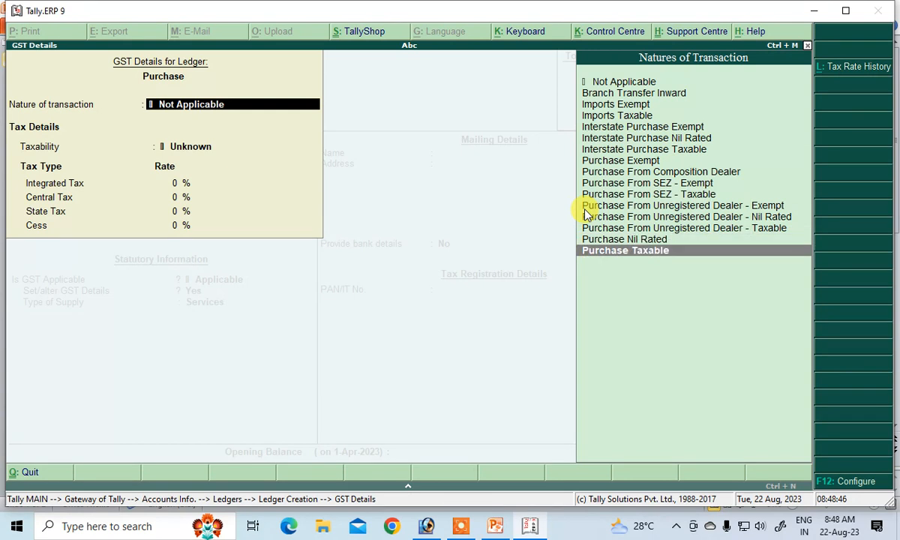
pyautogui.press('Return')
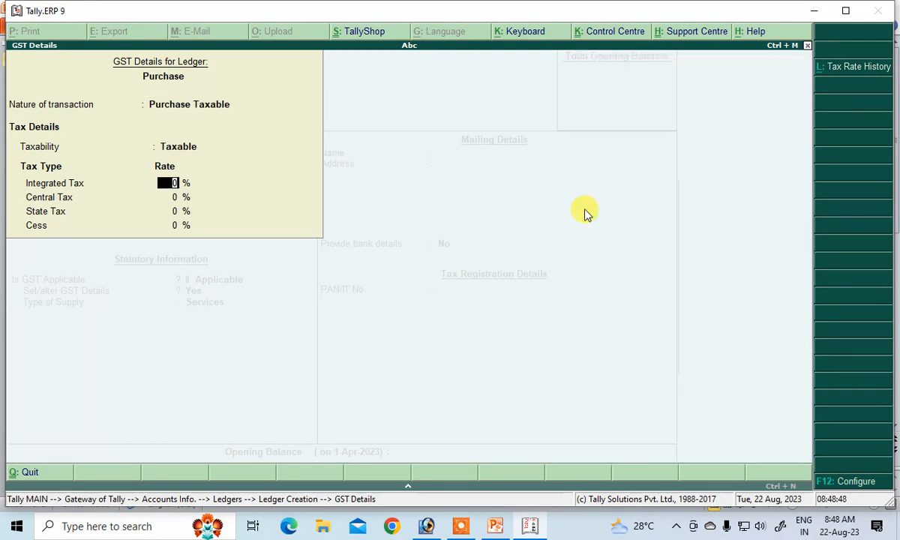
# Set the Purchase ledger's integrated tax rate to 5%, keep the central and state tax split, and save its GST details
pyautogui.write('5')
pyautogui.press('Return')
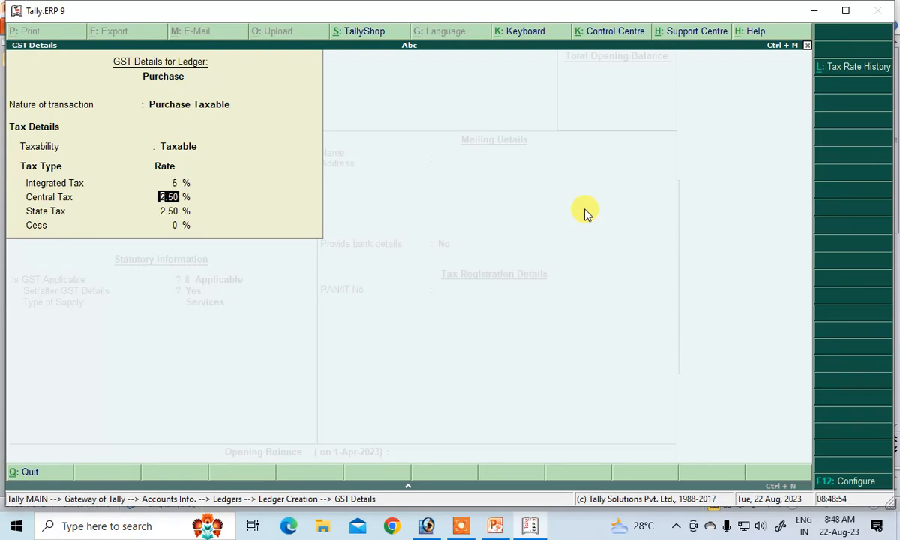
pyautogui.press('Return')
pyautogui.press('Return')
pyautogui.press('Return')
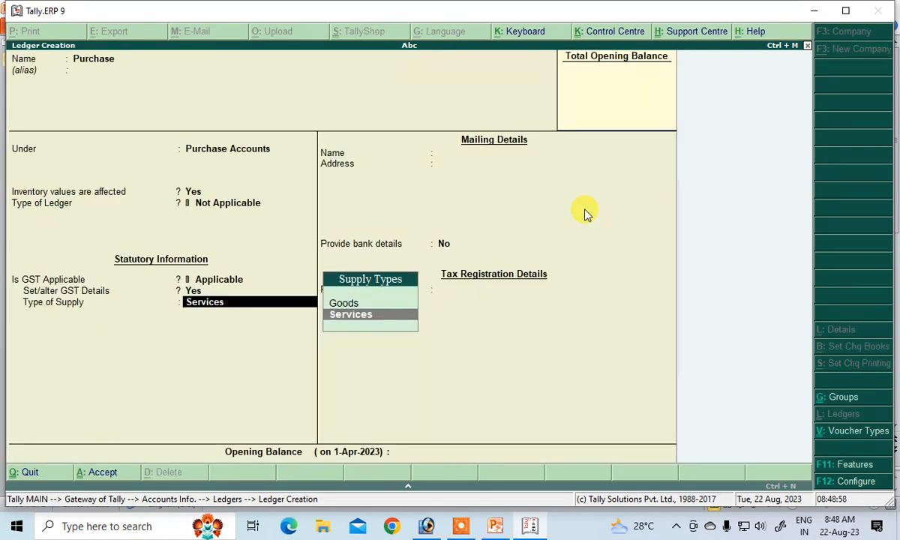
# Set the Purchase ledger's type of supply to Goods and save the ledger
pyautogui.press('Up')
pyautogui.press('Return')
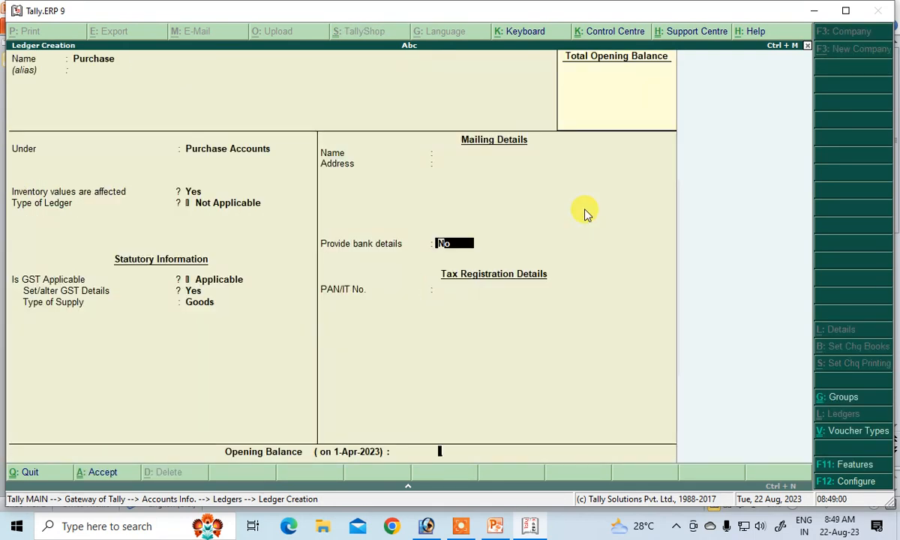
pyautogui.press('Return')
pyautogui.press('Return')
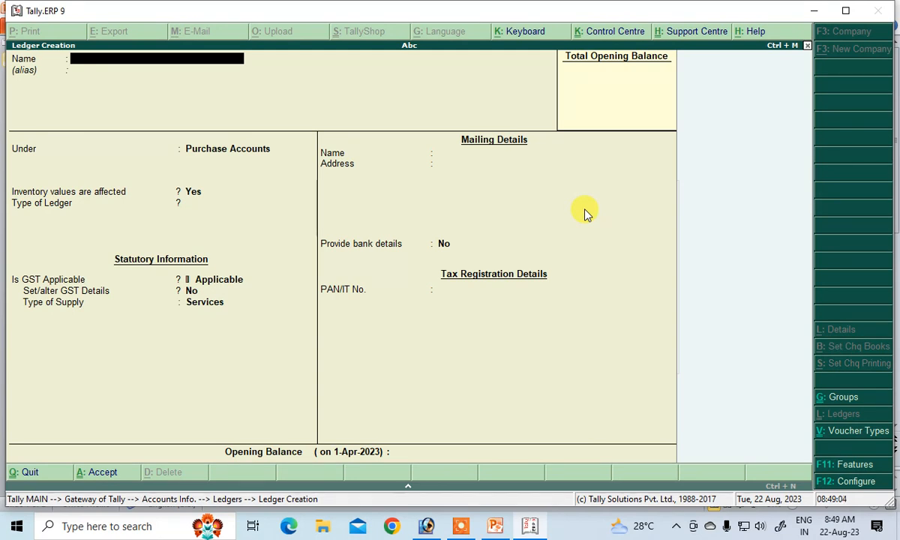
# Start a new ledger named Input Cgst under the Duties & Taxes group
pyautogui.write('Input cgs')
pyautogui.press('Return')
pyautogui.press('Return')
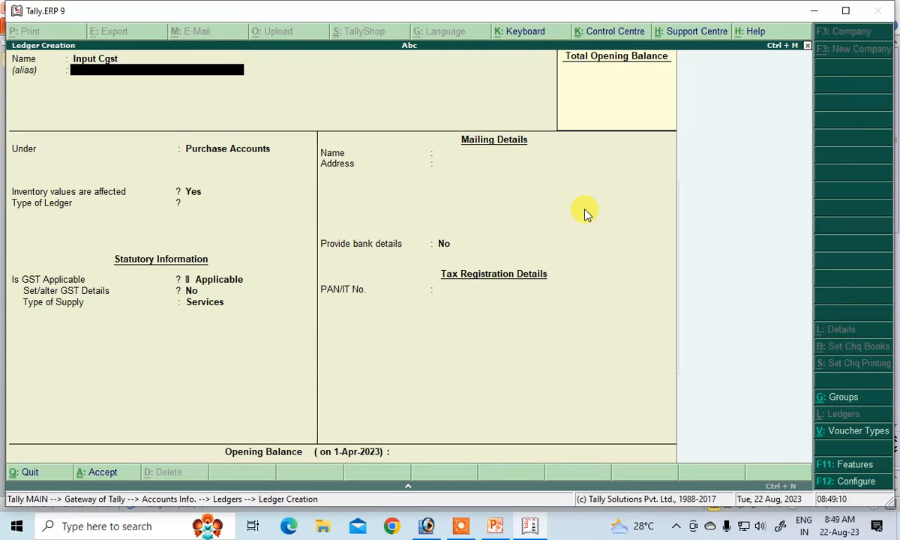
pyautogui.write('D')
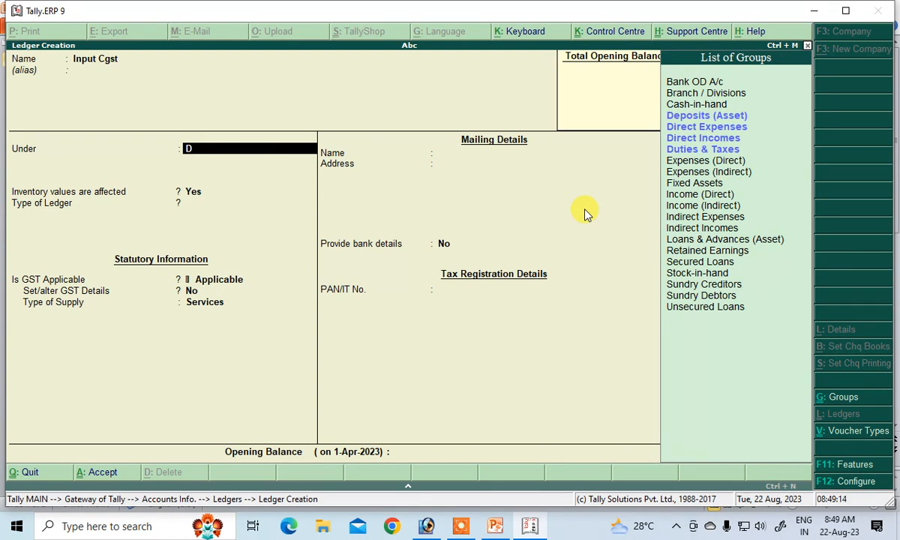
pyautogui.press('Down')
pyautogui.press('Down')
pyautogui.press('Down')
pyautogui.press('Down')
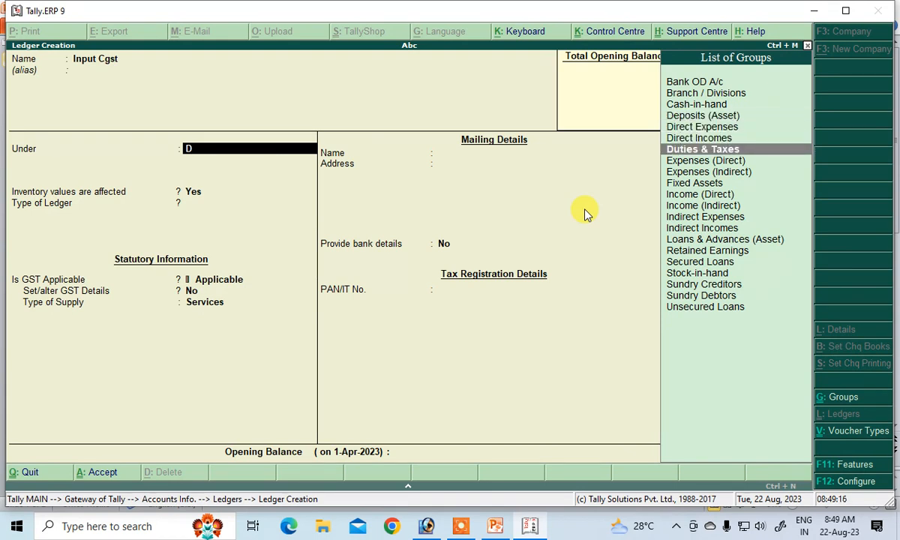
pyautogui.press('Return')
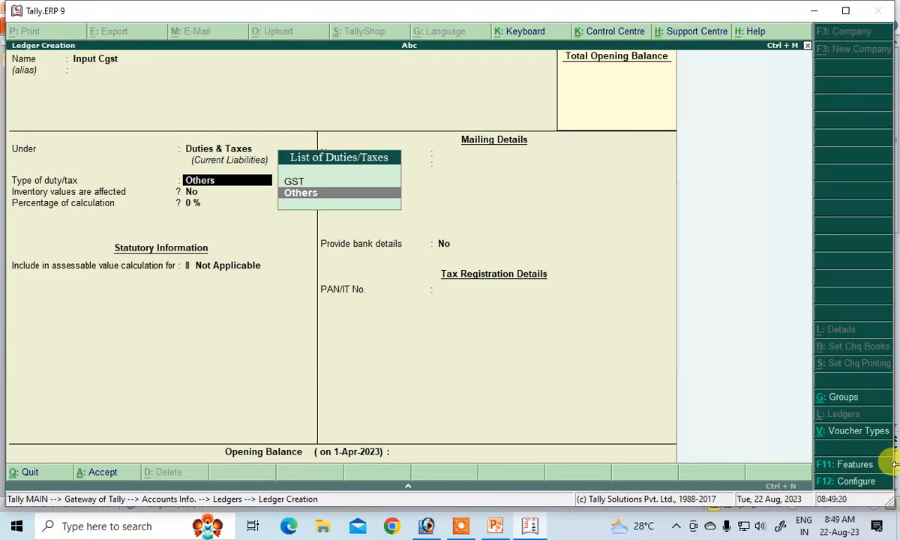
# Set the Input Cgst ledger's type of duty/tax to GST and its tax type to Central Tax
pyautogui.moveTo(895, 464); pyautogui.dragTo(890, 452)
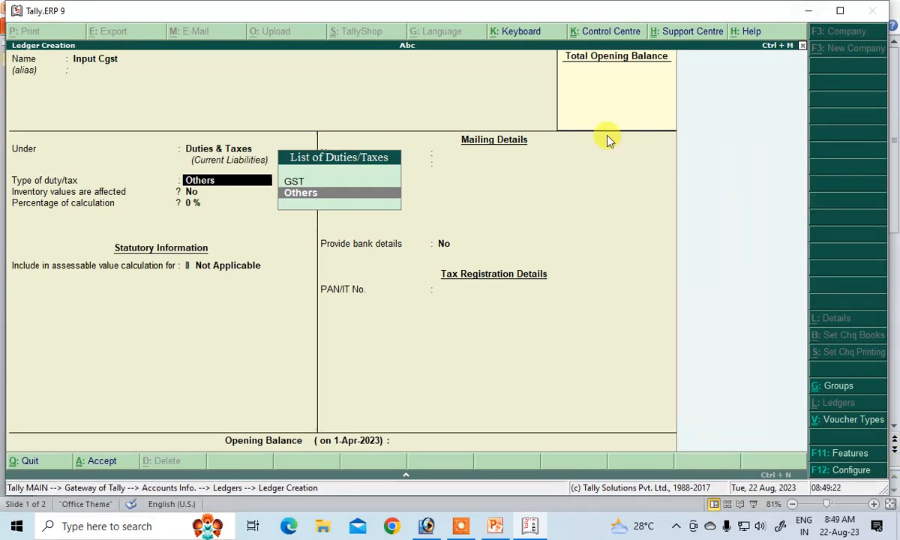
pyautogui.press('Up')
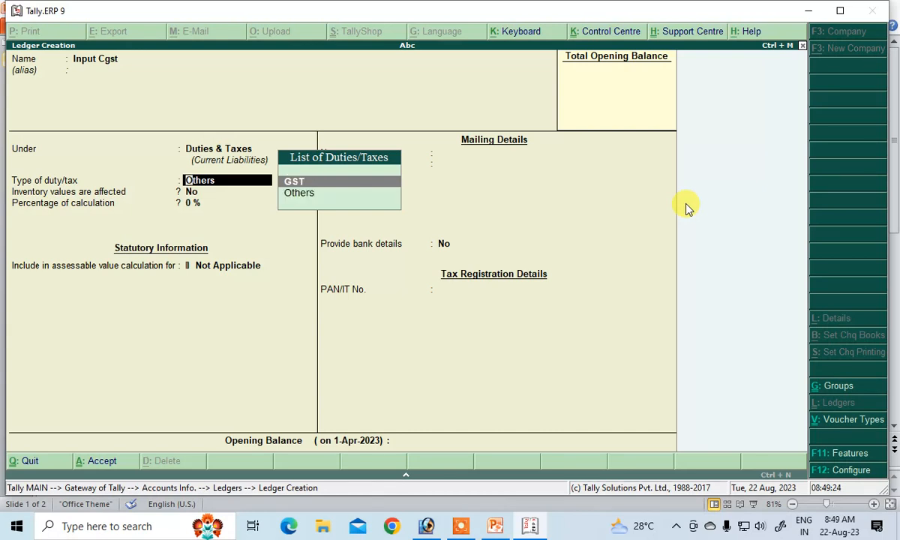
pyautogui.press('Return')
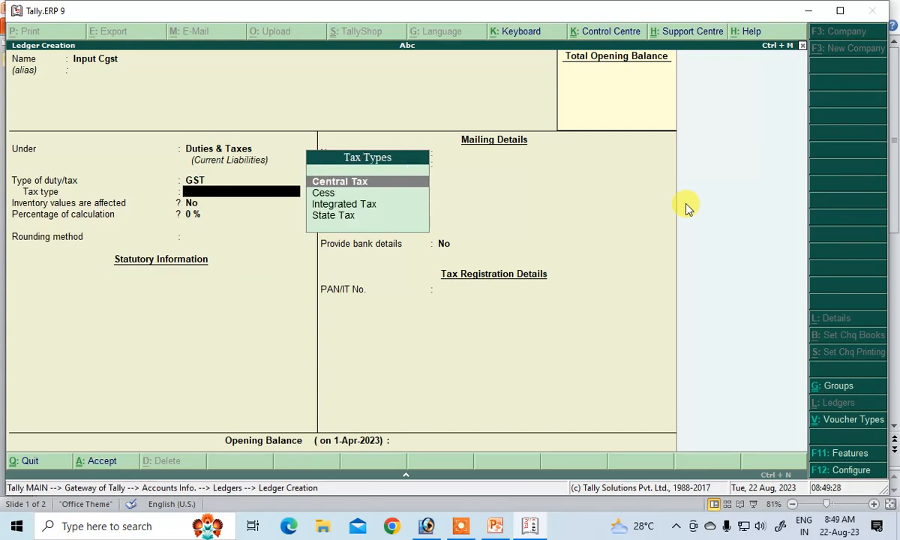
pyautogui.press('Return')
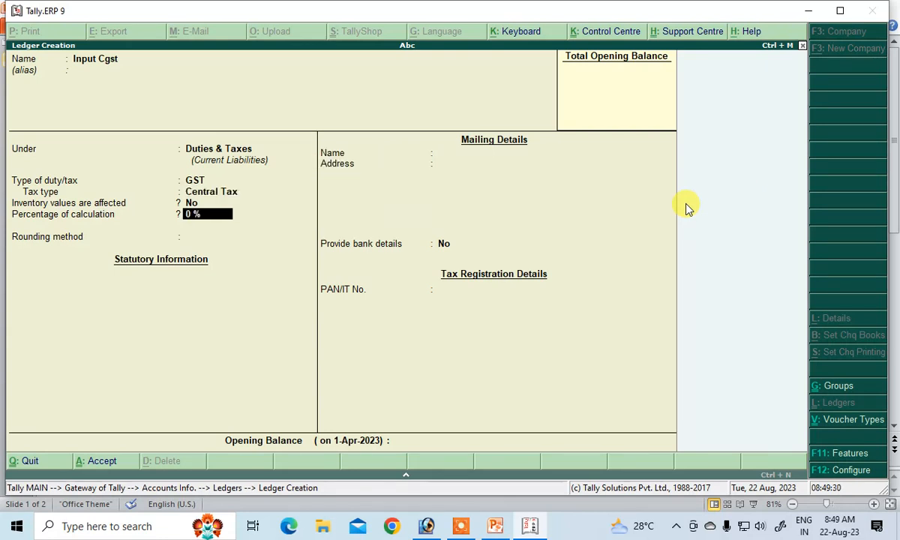
# Set the Input Cgst ledger's percentage of calculation to 2.5% with rounding method Not Applicable, and save the ledger
pyautogui.write('2.5')
pyautogui.press('Return')
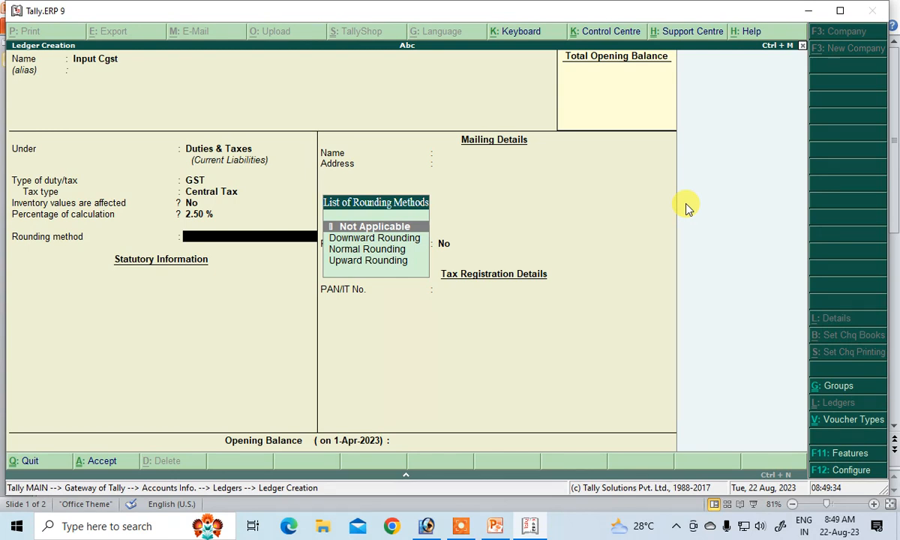
pyautogui.press('Return')
pyautogui.press('Return')
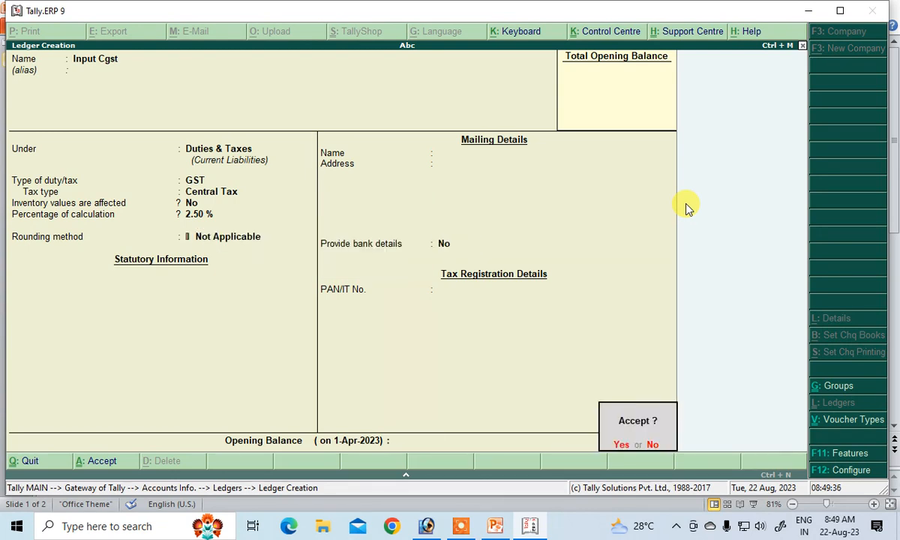
pyautogui.press('Return')
# Start a new ledger named Input Sgst and keep it under the Duties & Taxes group
pyautogui.write('Input')
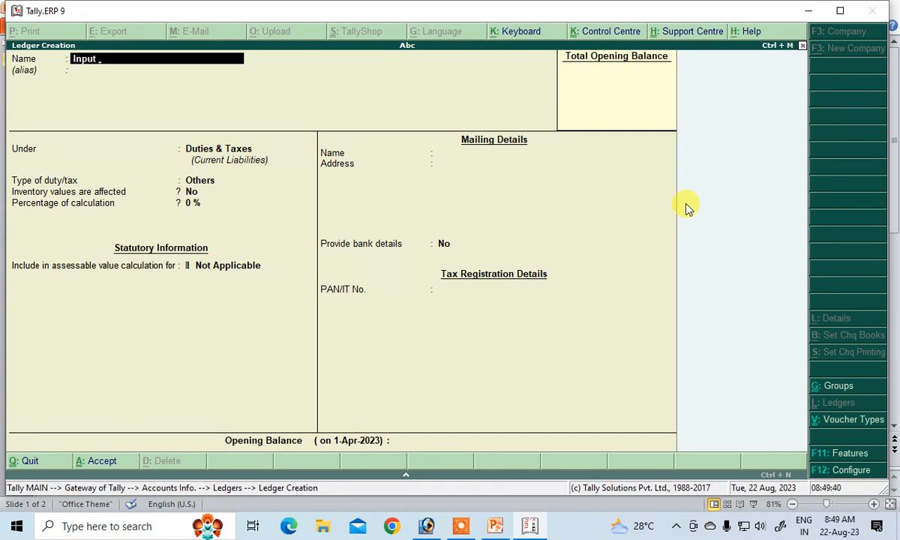
pyautogui.write(' Sgst')
pyautogui.press('Return')
pyautogui.press('Return')
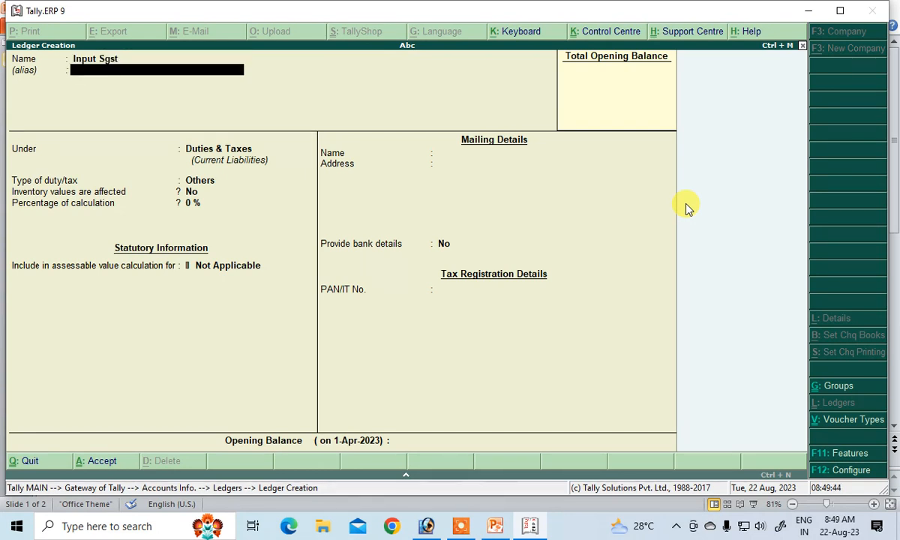
pyautogui.click(688, 207)
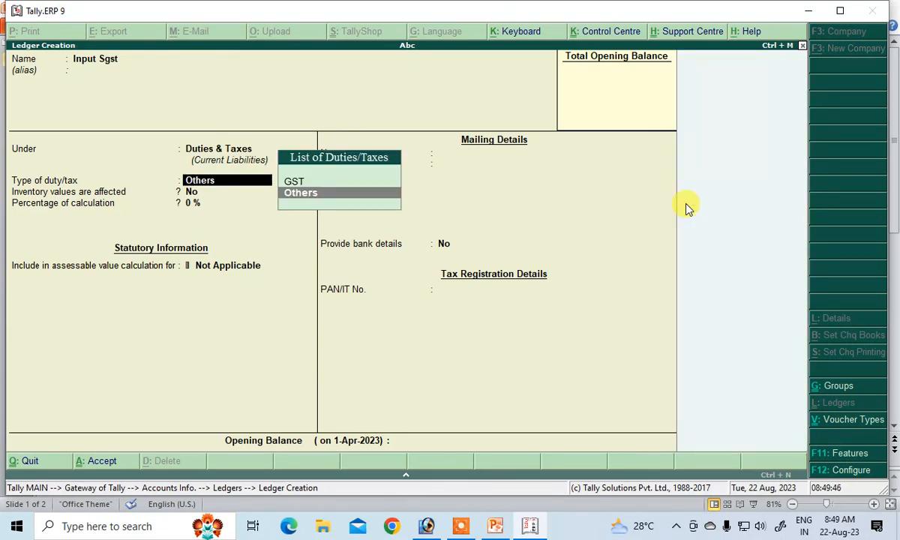
# Set the Input Sgst ledger's type of duty/tax to GST and its tax type to State Tax
pyautogui.press('Up')
pyautogui.press('Return')
pyautogui.press('Down')
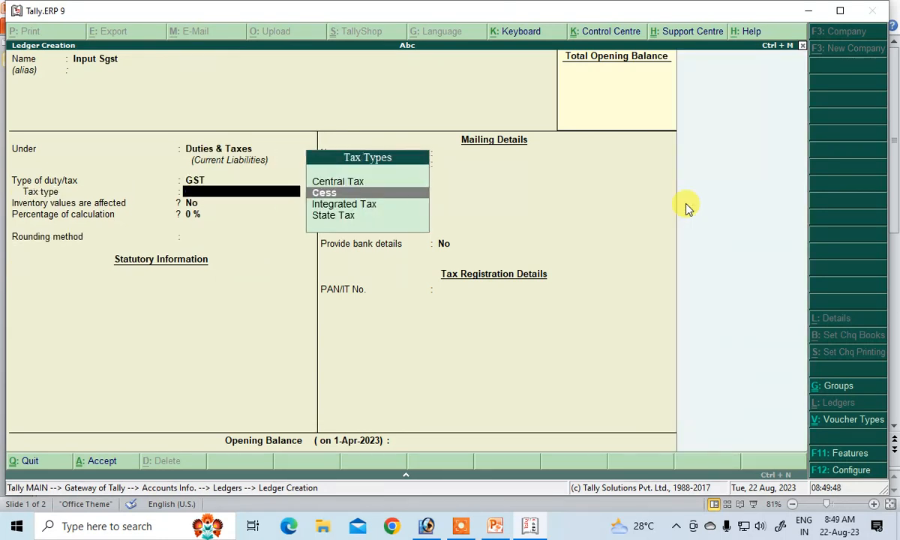
pyautogui.press('Down')
pyautogui.press('Down')
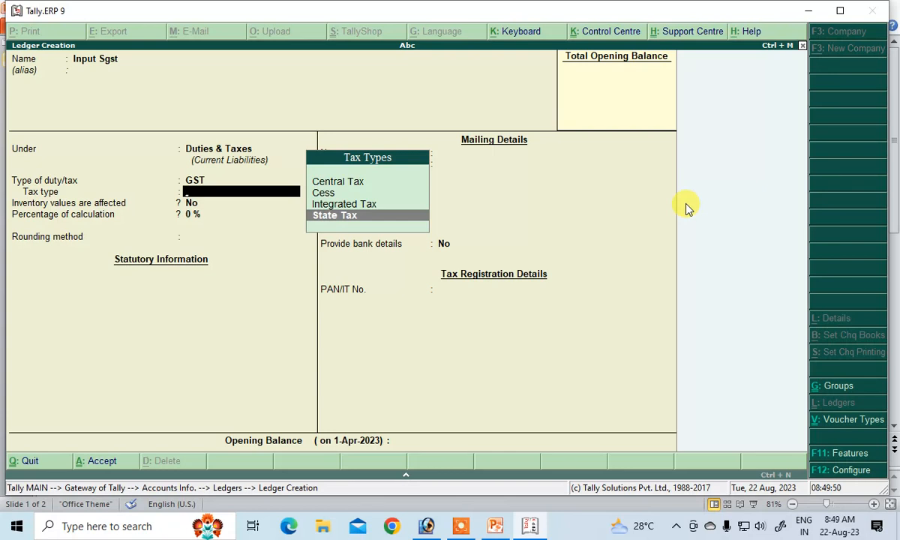
pyautogui.press('Return')
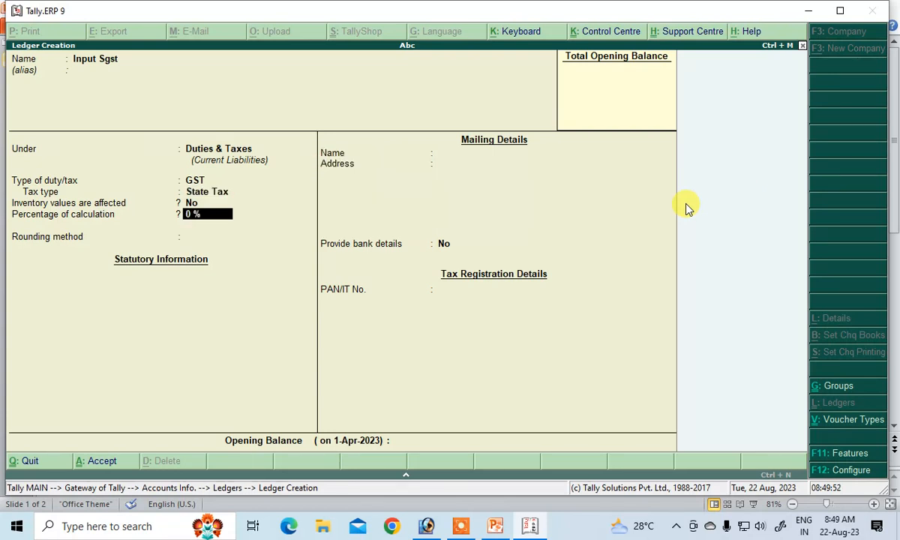
# Set the Input Sgst ledger's percentage of calculation to 2.5% with rounding method Not Applicable, and save the ledger
pyautogui.write('2.5')
pyautogui.press('Return')
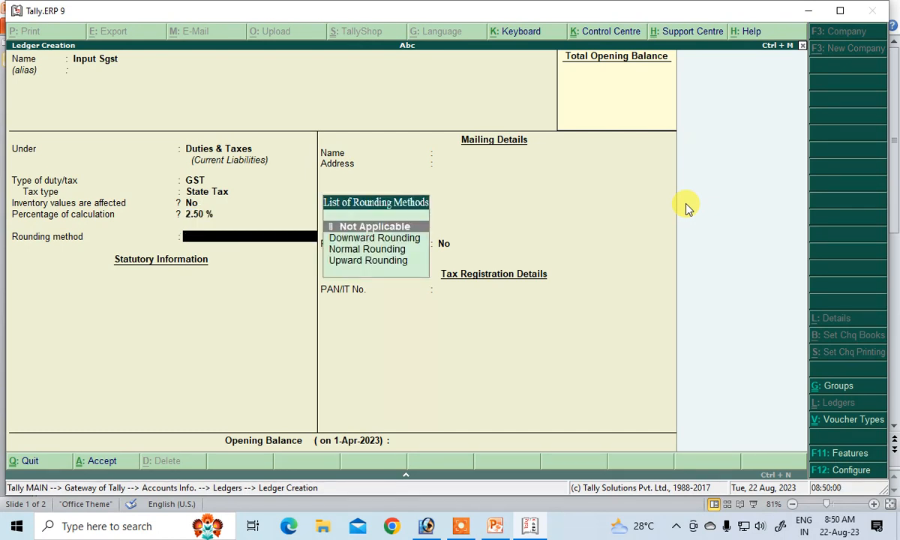
pyautogui.press('Return')
pyautogui.press('Return')
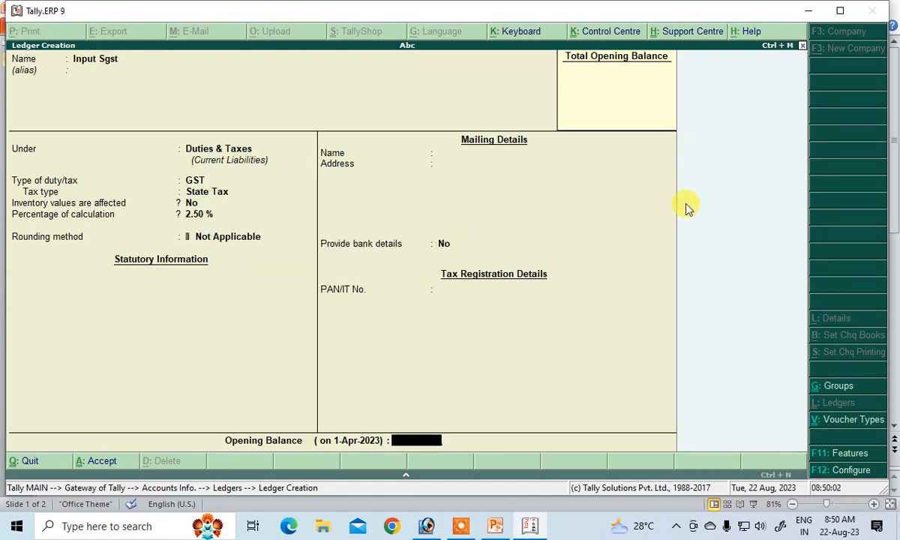
pyautogui.press('Return')
pyautogui.press('Return')
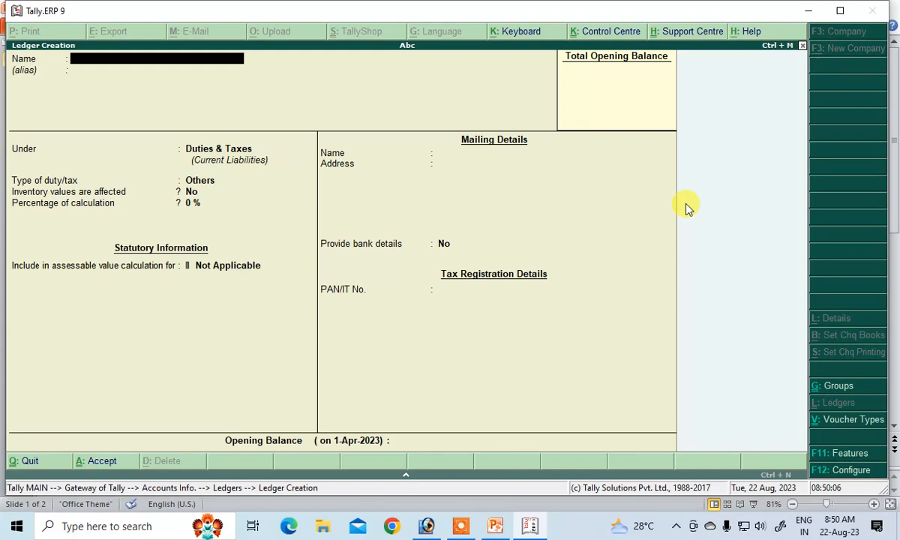
# Start a new ledger with the supplier's name under the Sundry Creditors group
pyautogui.write('Ram')
pyautogui.press('Return')
pyautogui.write('S')
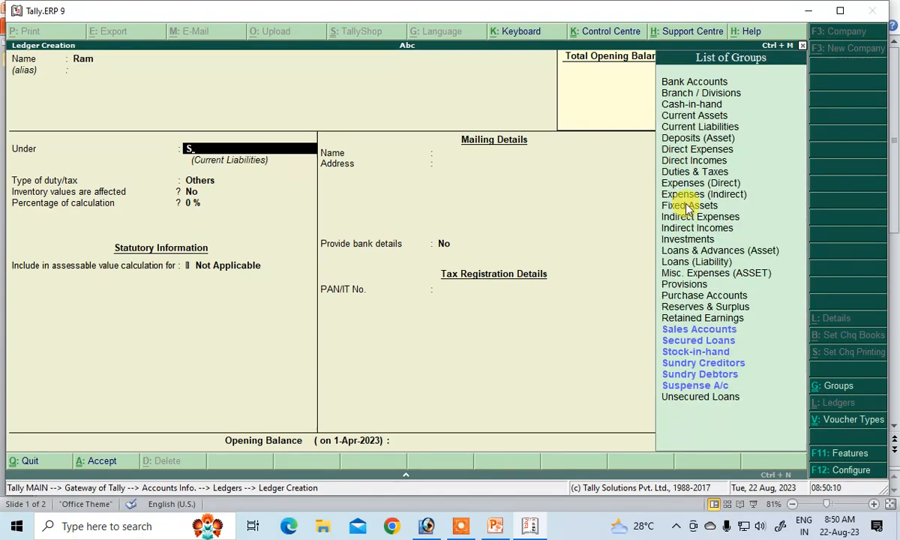
pyautogui.press('Down')
pyautogui.press('Down')
pyautogui.press('Down')
pyautogui.press('Down')
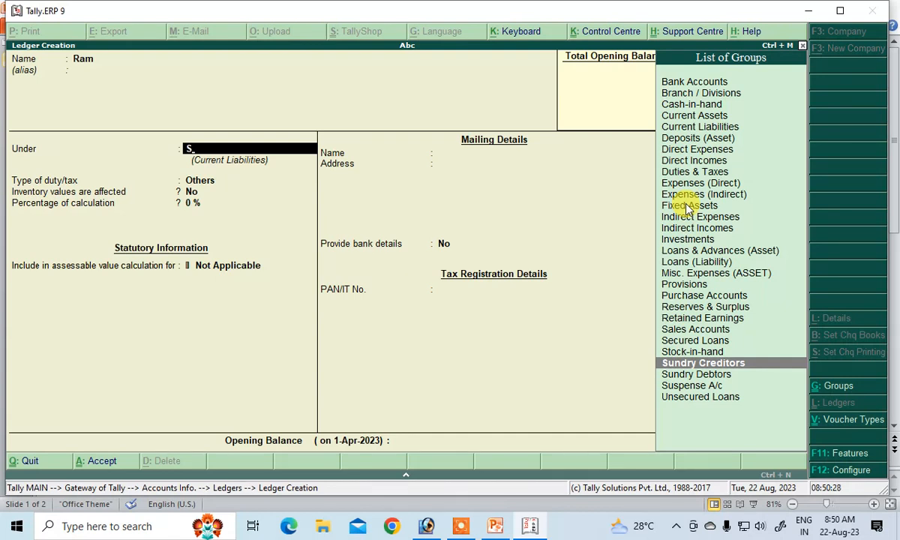
pyautogui.press('Return')
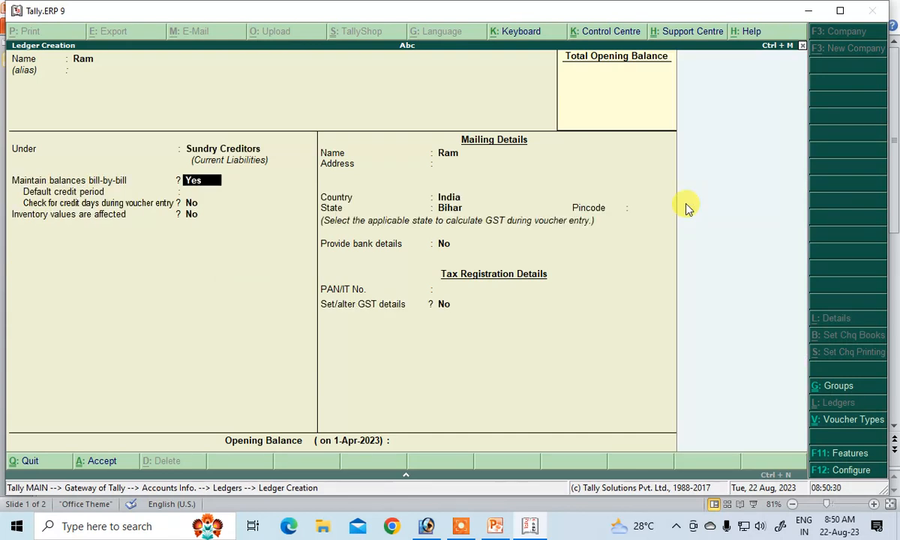
# Keep the supplier ledger's default bill-by-bill, mailing and tax registration settings, including Bihar as state, and save the ledger
pyautogui.press('Return')
pyautogui.press('Return')
pyautogui.press('Return')
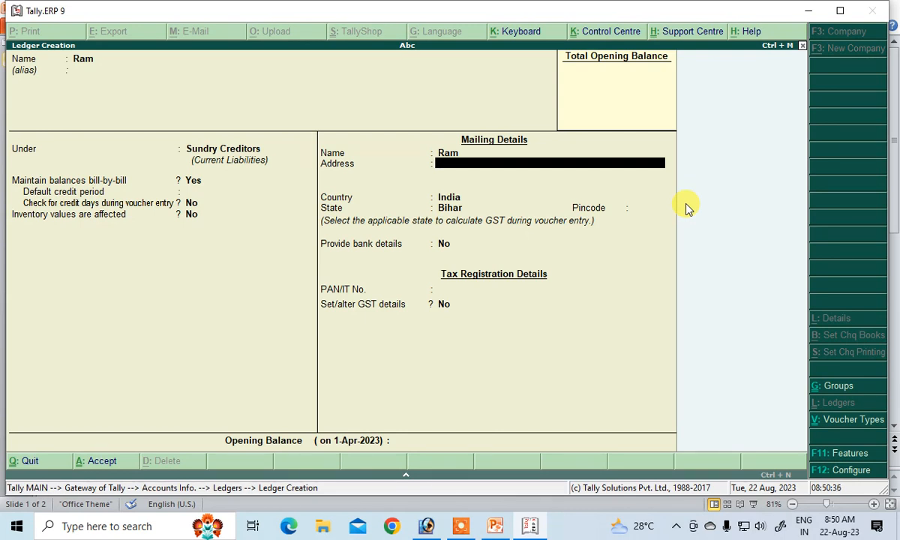
pyautogui.press('Return')
pyautogui.press('Return')
pyautogui.press('Return')
pyautogui.press('Return')
pyautogui.press('Return')
pyautogui.press('Return')
pyautogui.press('Return')
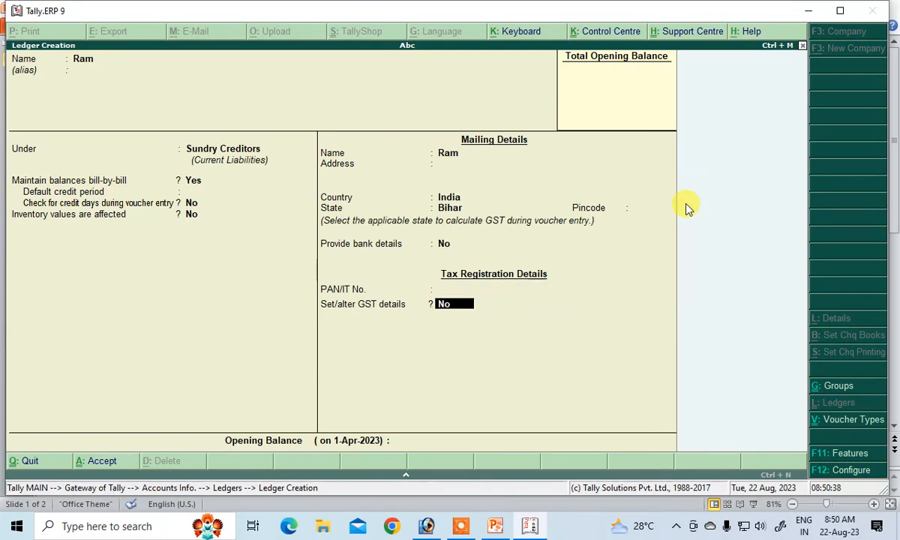
pyautogui.press('Return')
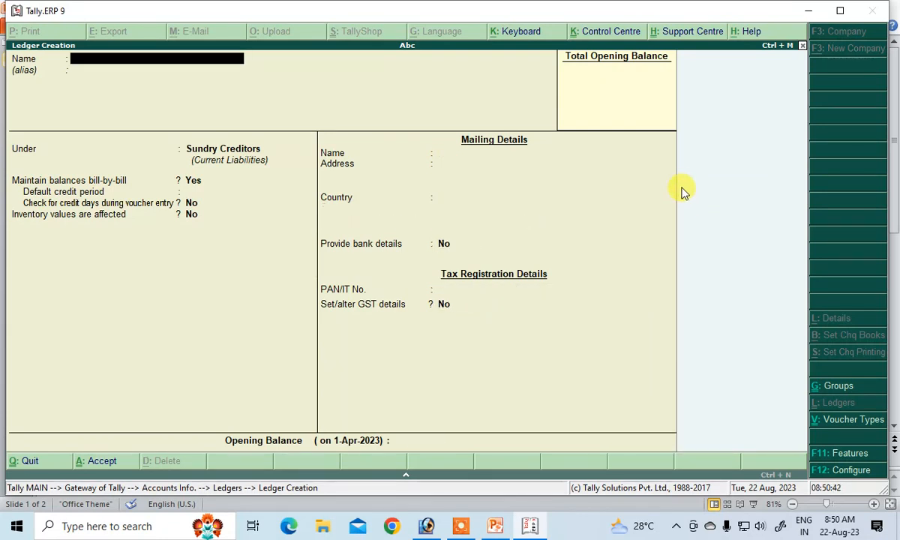
# Leave ledger creation and return to the Gateway of Tally
pyautogui.moveTo(464, 524)
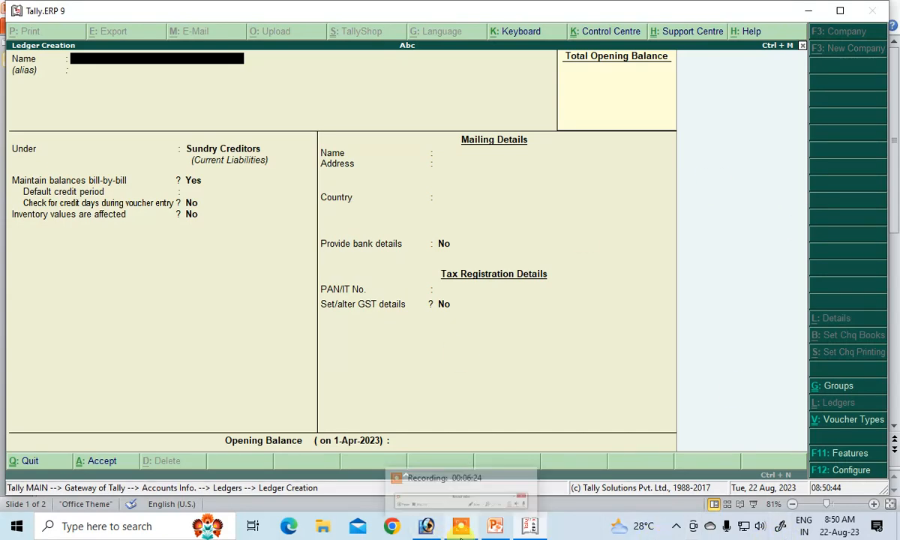
pyautogui.press('Escape')
pyautogui.press('Return')
pyautogui.press('Escape')
pyautogui.press('Escape')
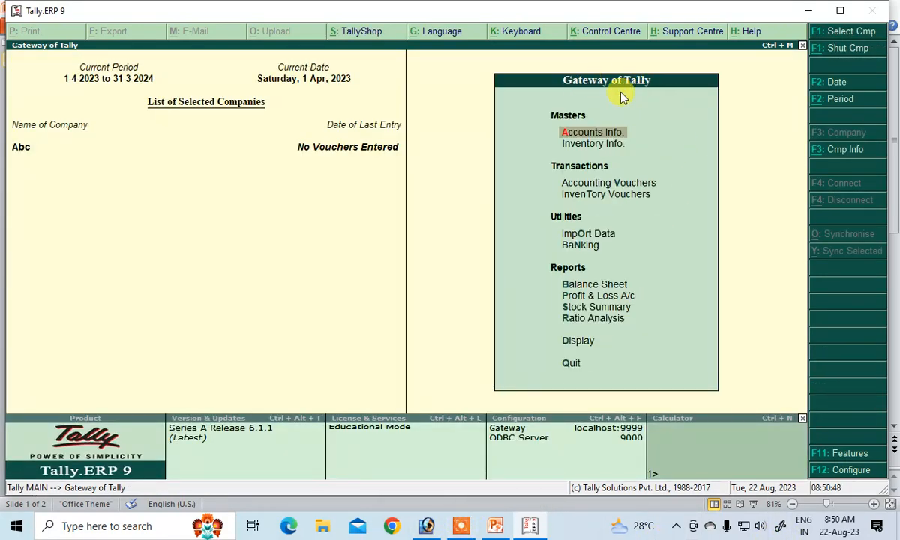
# Open a Purchase accounting voucher in voucher mode and enter 01 as the supplier invoice number
pyautogui.click(609, 185)
pyautogui.click(610, 187)
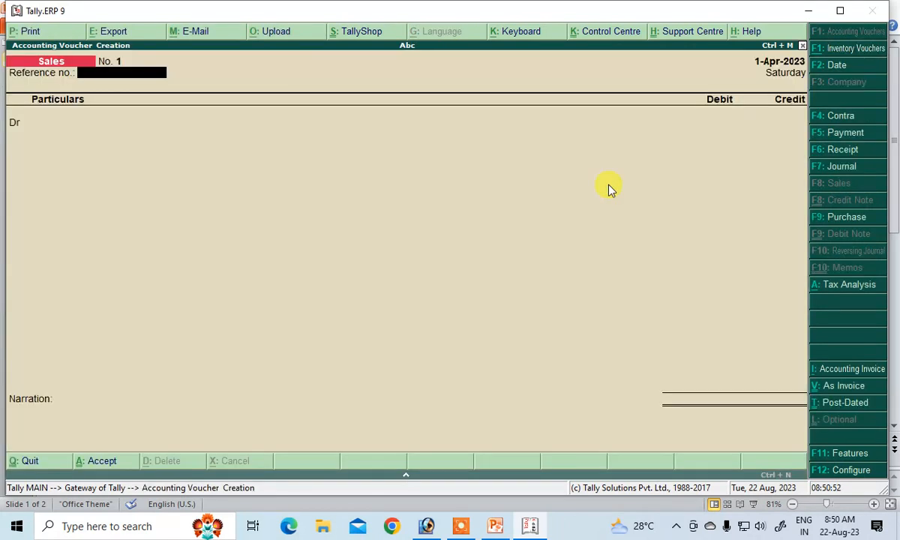
pyautogui.click(828, 218)
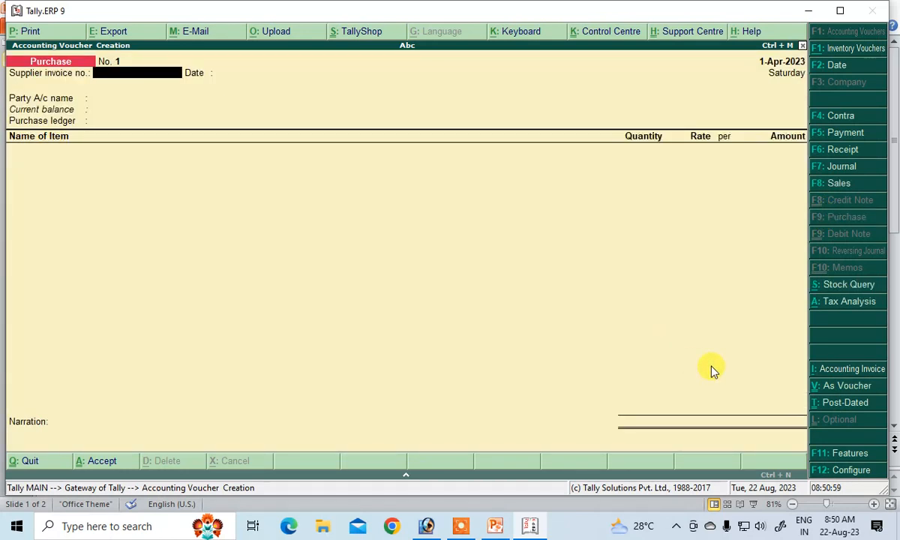
pyautogui.click(821, 391)
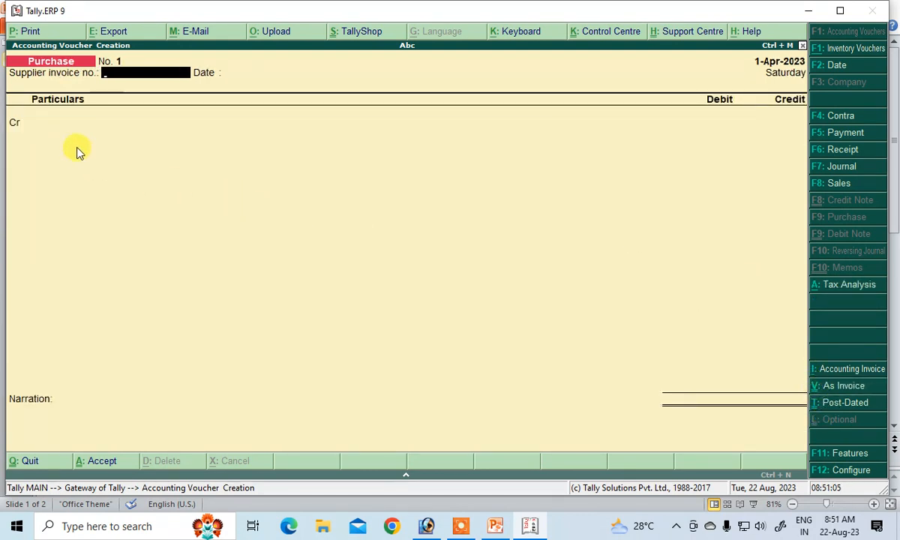
pyautogui.write('01')
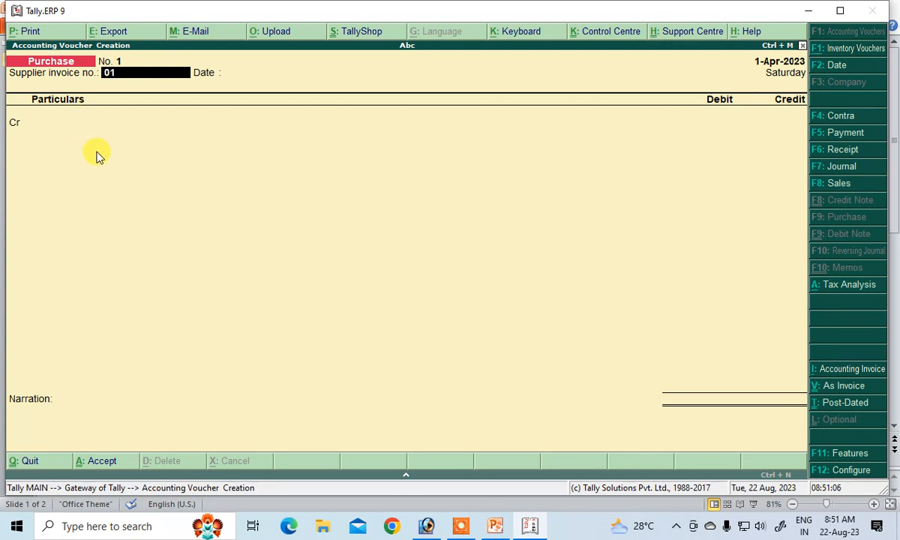
# Keep 1-Apr-2023 as the invoice date, select the supplier as the credited party, and accept the default supplier details
pyautogui.press('Return')
pyautogui.press('Return')
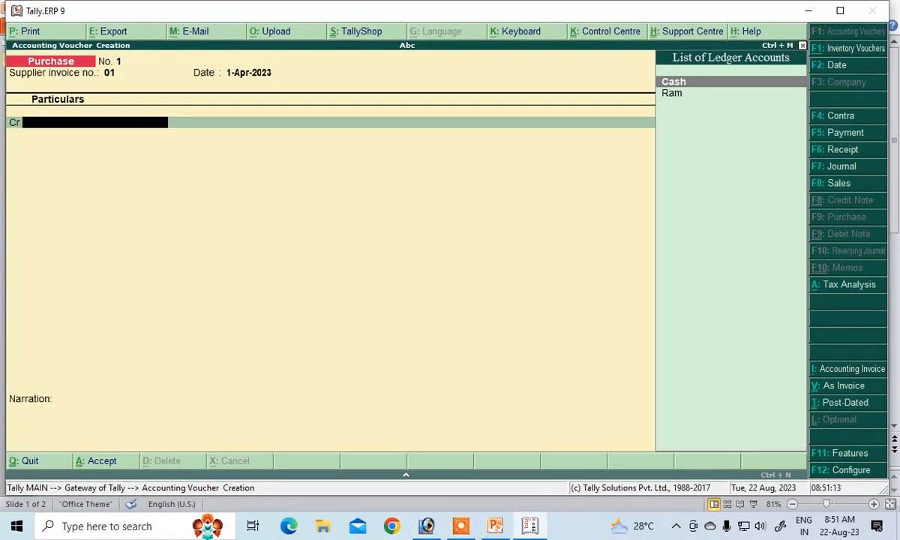
pyautogui.click(497, 526)
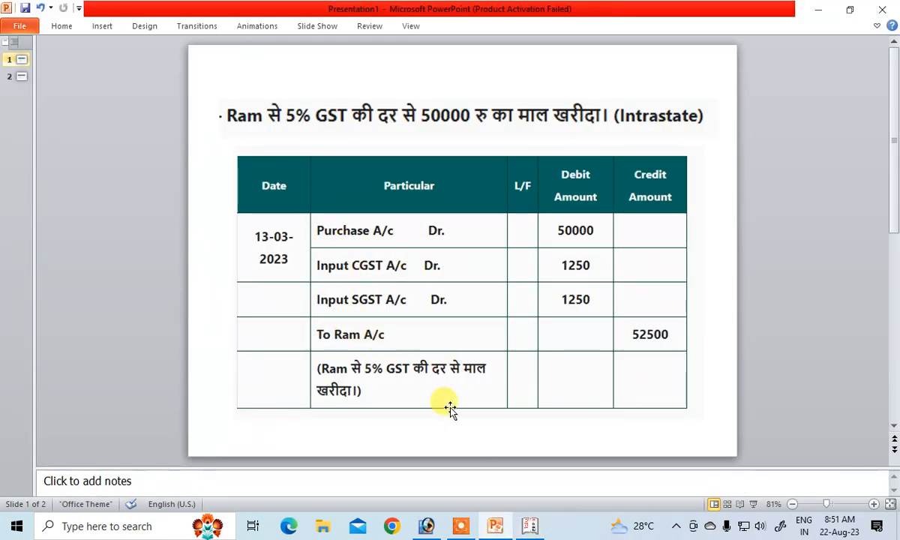
pyautogui.click(529, 526)
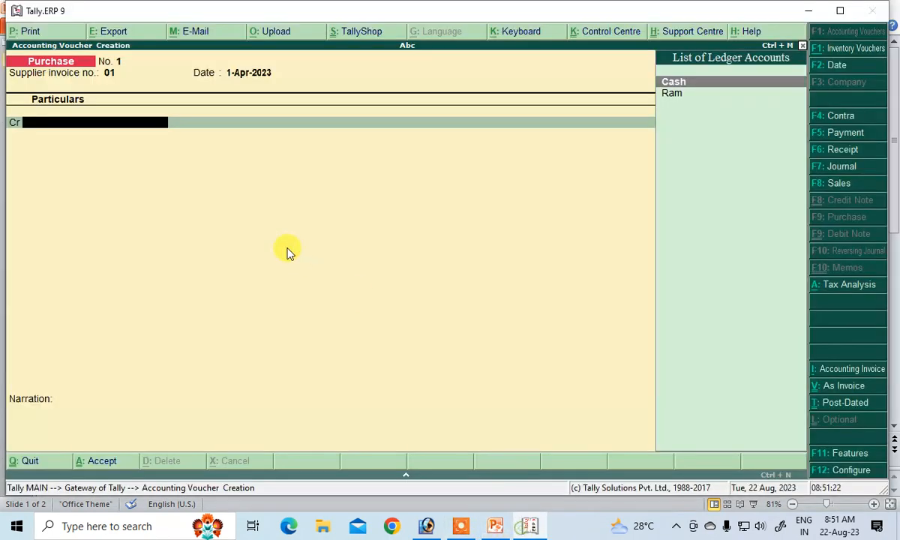
pyautogui.press('Down')
pyautogui.press('Return')
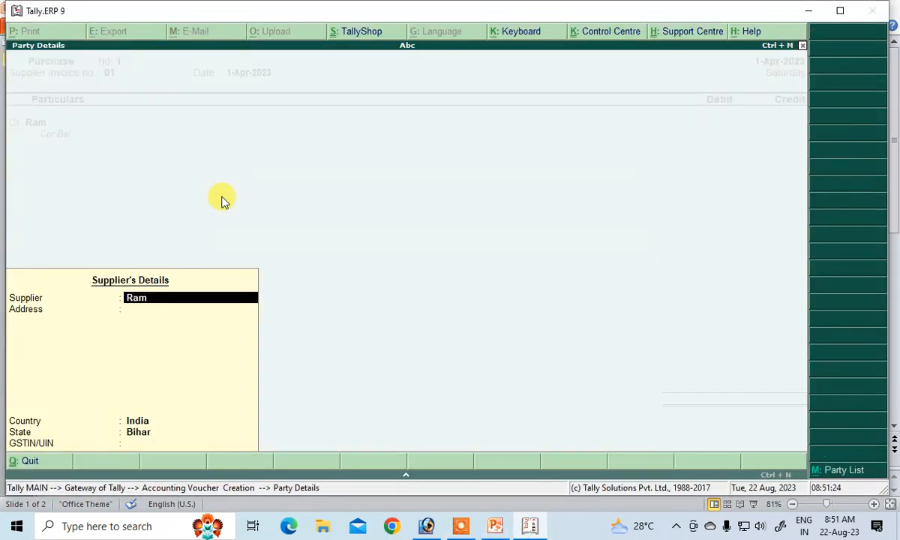
pyautogui.press('Return')
pyautogui.press('Return')
pyautogui.press('Return')
pyautogui.press('Return')
pyautogui.press('Return')
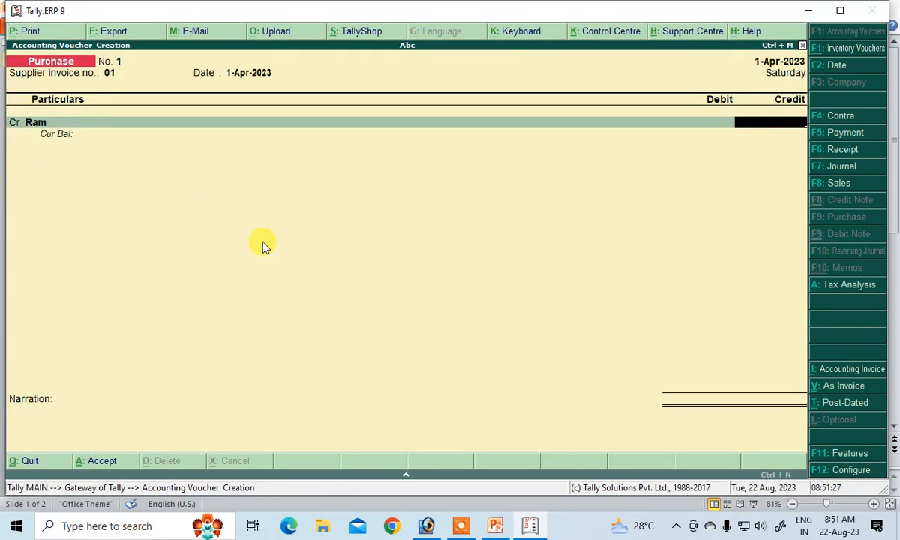
# Consult the purchase entry slide in PowerPoint, return to Tally.ERP 9, and credit the supplier with 52,500
pyautogui.click(491, 525)
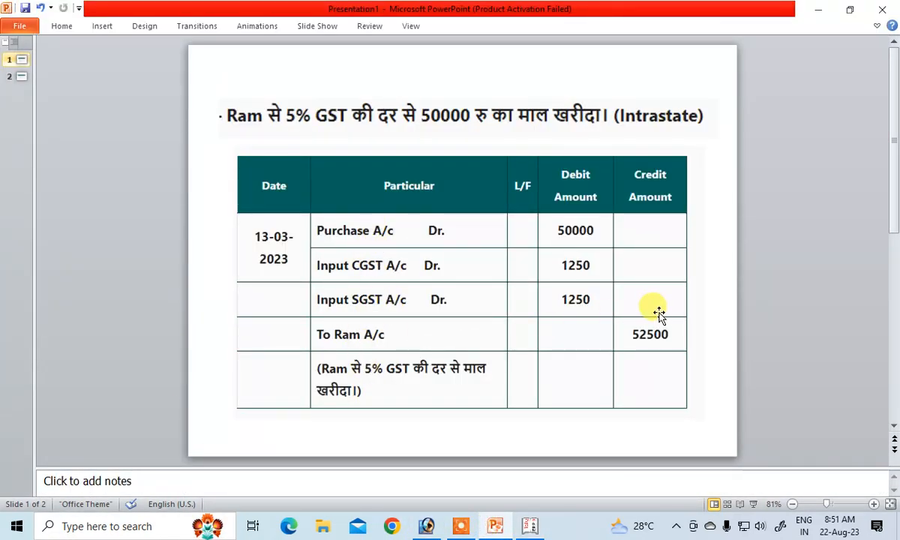
pyautogui.click(530, 526)
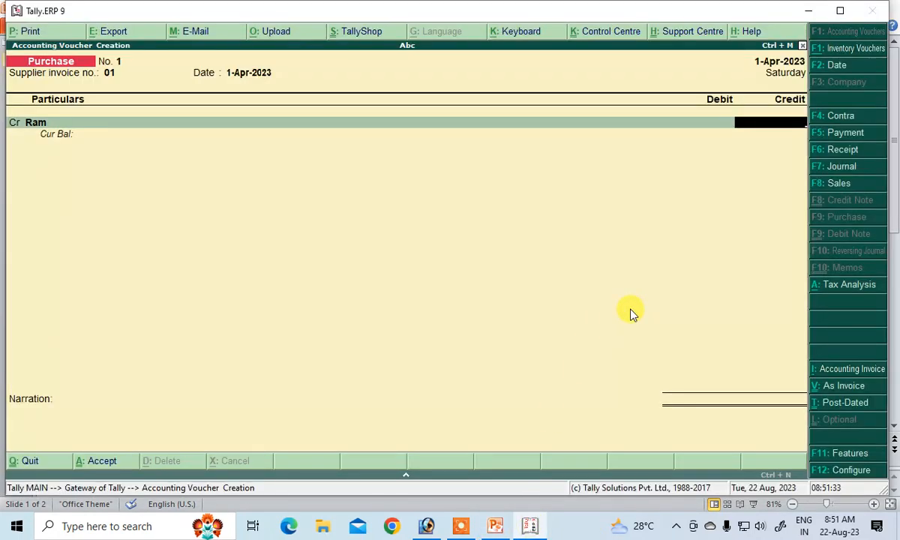
pyautogui.write('52500')
pyautogui.press('Return')
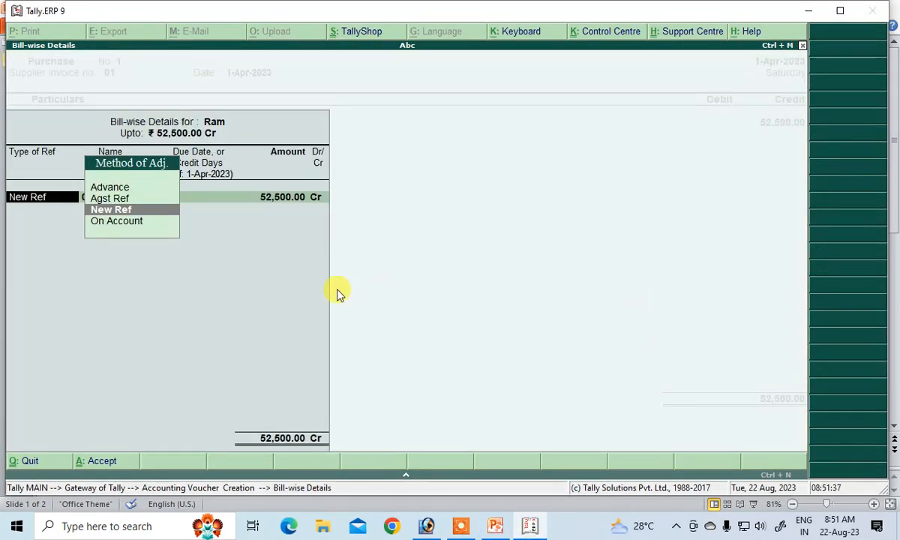
# Allocate the supplier's full credit amount as a New Ref named after the supplier and accept the bill-wise details
pyautogui.press('Return')
pyautogui.write('Ra')
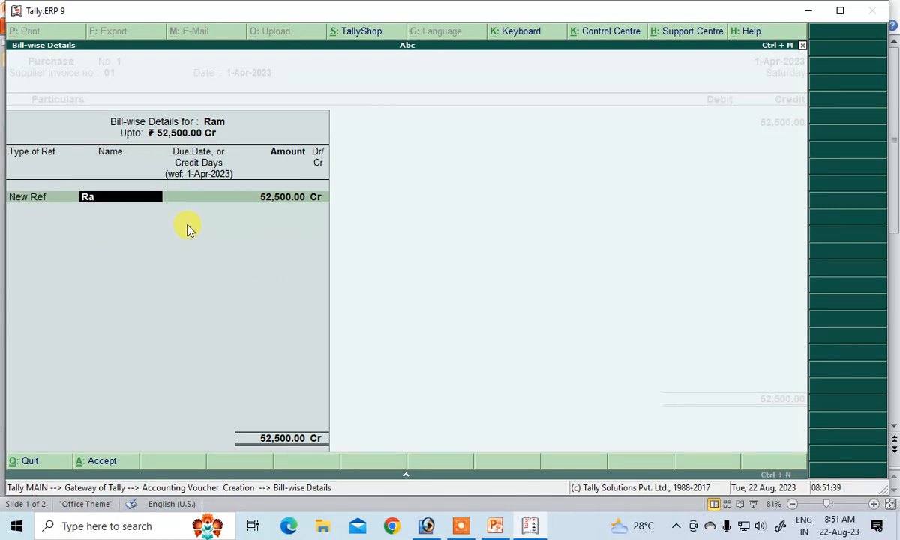
pyautogui.write('m')
pyautogui.press('Return')
pyautogui.press('Return')
pyautogui.press('Return')
pyautogui.press('Return')
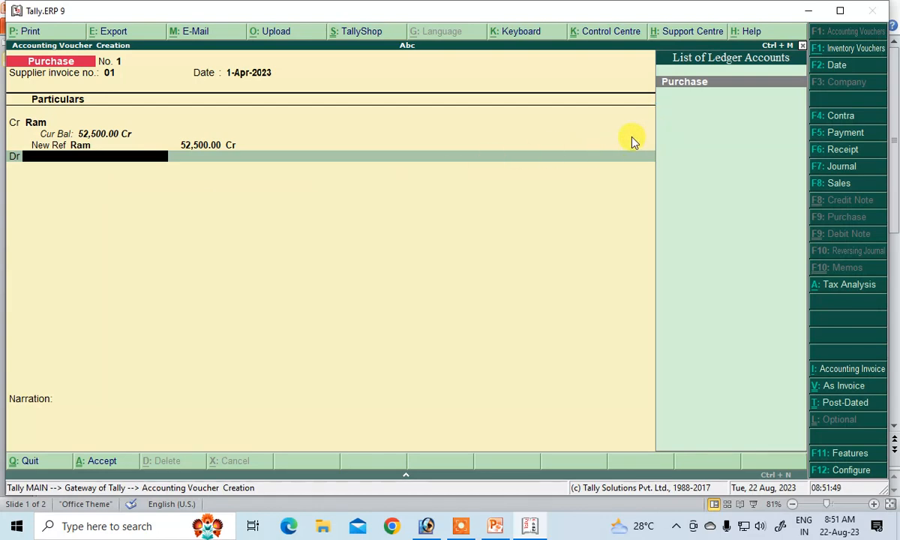
# Debit the Purchase ledger with 50,000 in the voucher
pyautogui.press('Return')
pyautogui.press('Return')
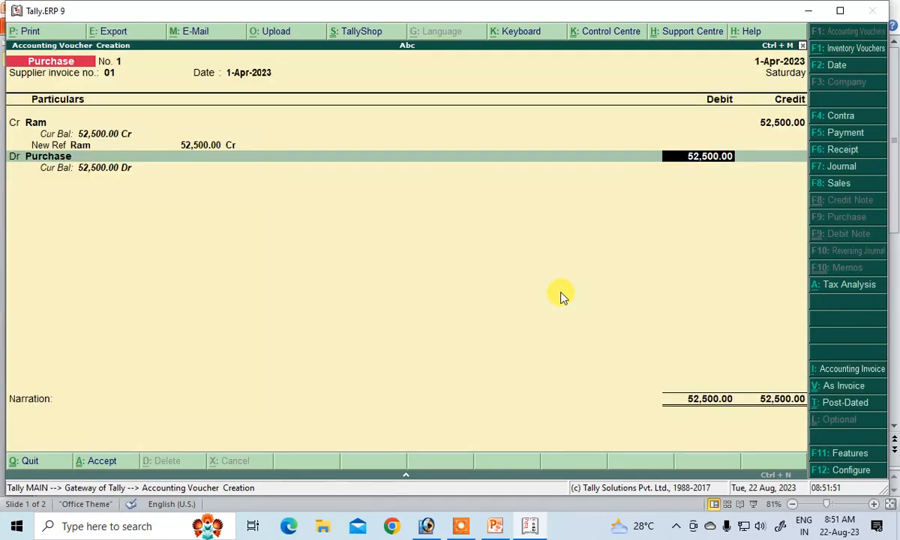
pyautogui.write('50,')
pyautogui.write('000')
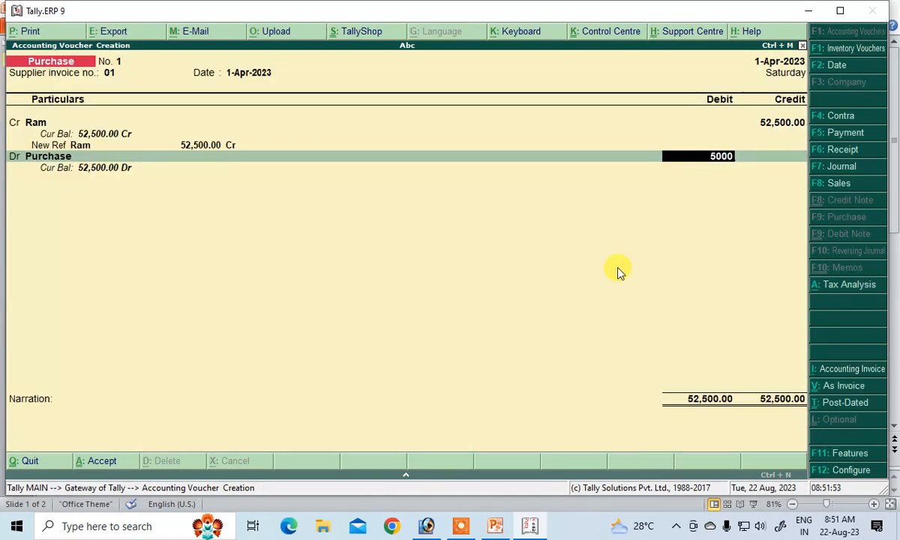
pyautogui.press('Return')
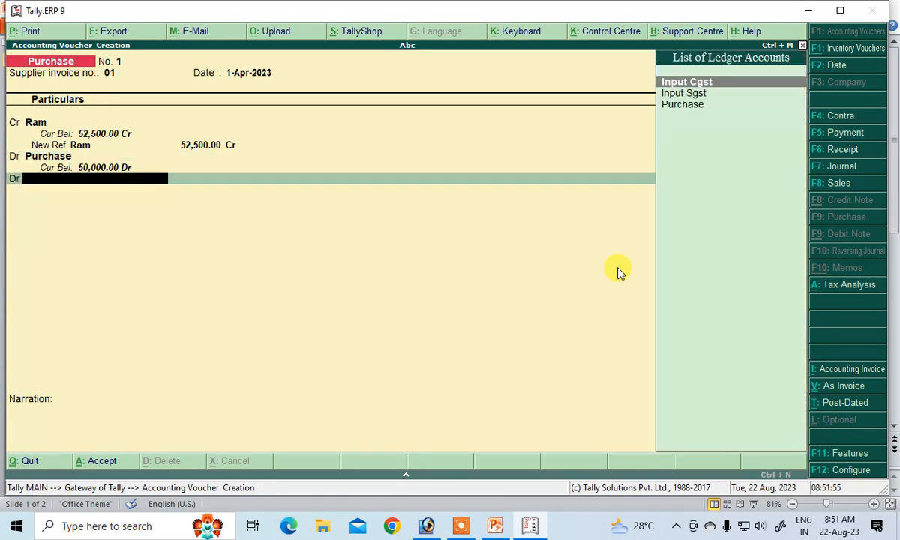
# Debit the Input Cgst ledger with 1,250 in the voucher
pyautogui.press('Down')
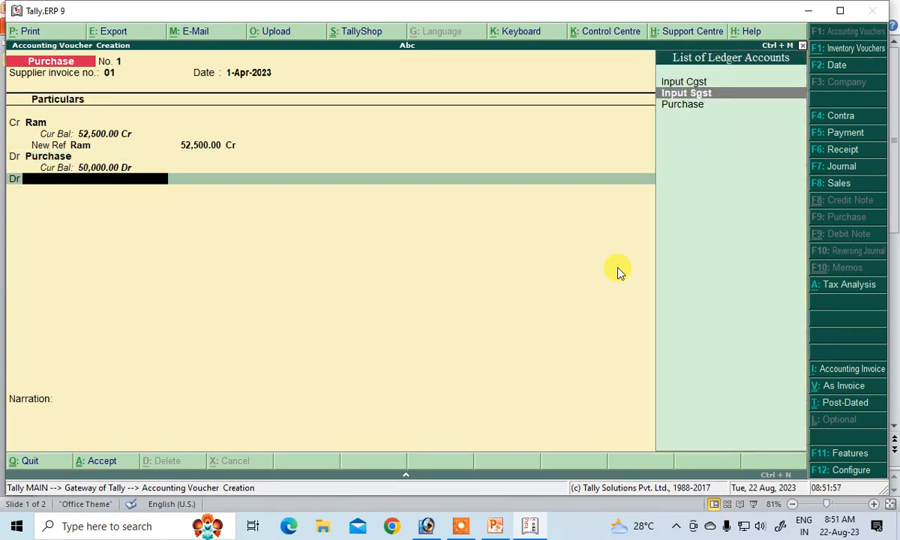
pyautogui.press('Up')
pyautogui.press('Return')
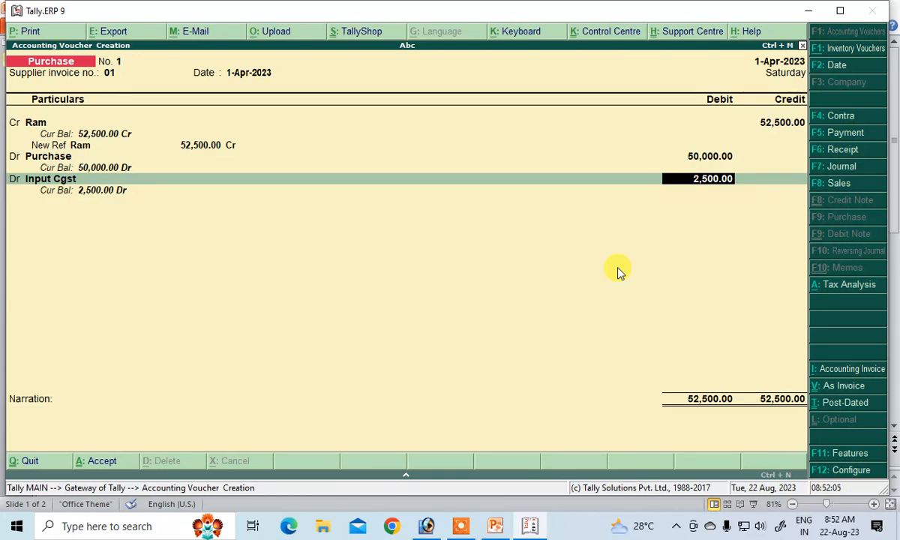
pyautogui.write('15')
pyautogui.press('BackSpace')
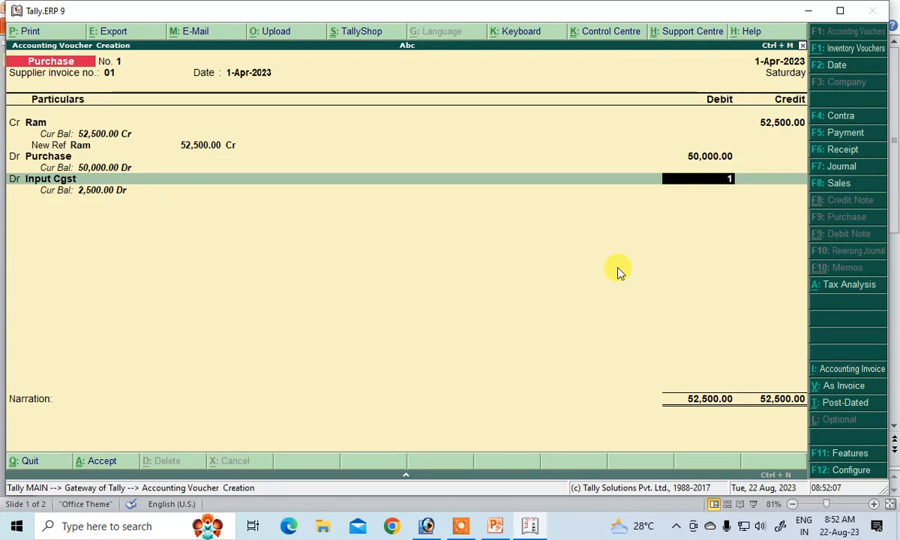
pyautogui.write('250')
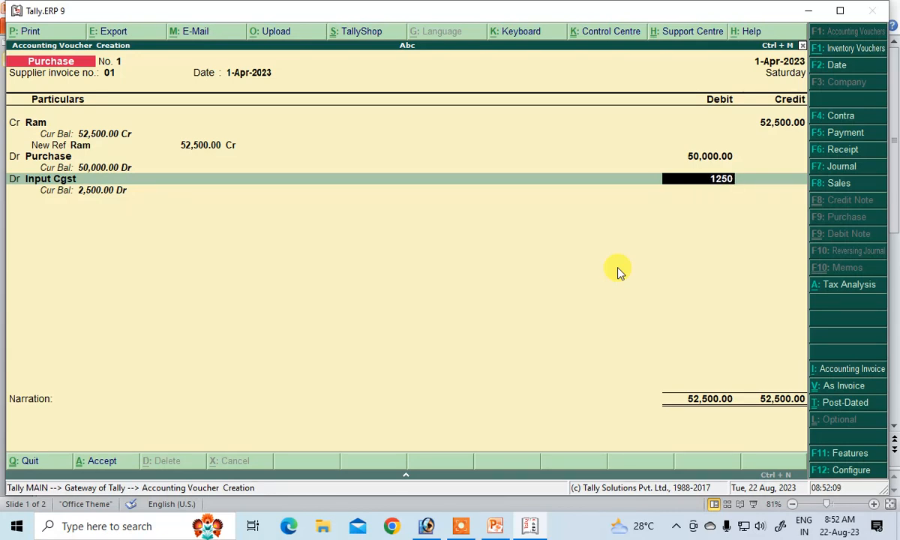
pyautogui.press('Return')
pyautogui.press('Return')
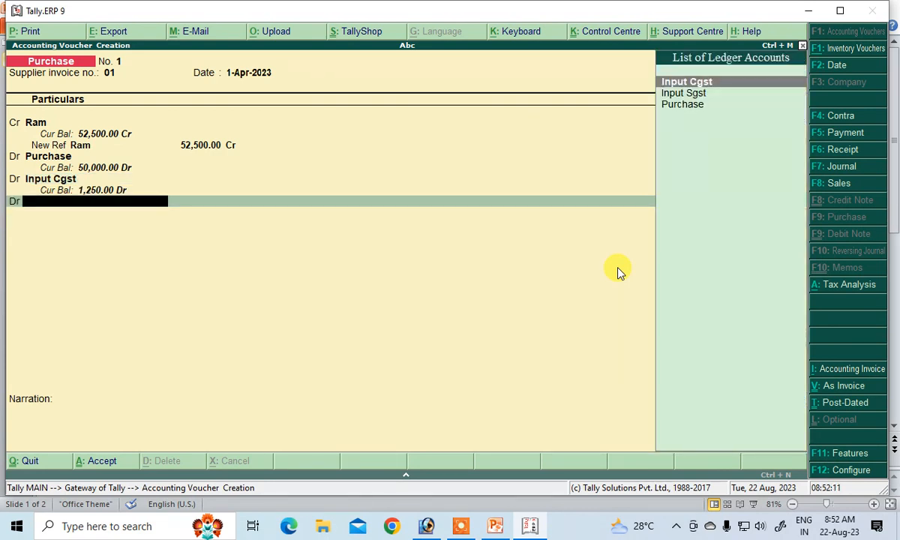
# Debit the Input Sgst ledger with the remaining 1,250
pyautogui.press('Down')
pyautogui.press('Down')
pyautogui.press('Up')
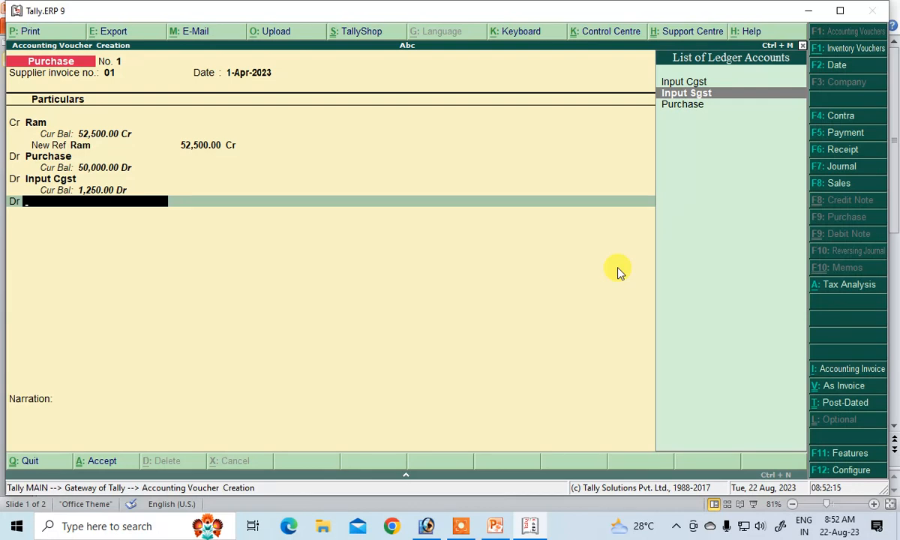
pyautogui.press('Return')
pyautogui.press('Return')
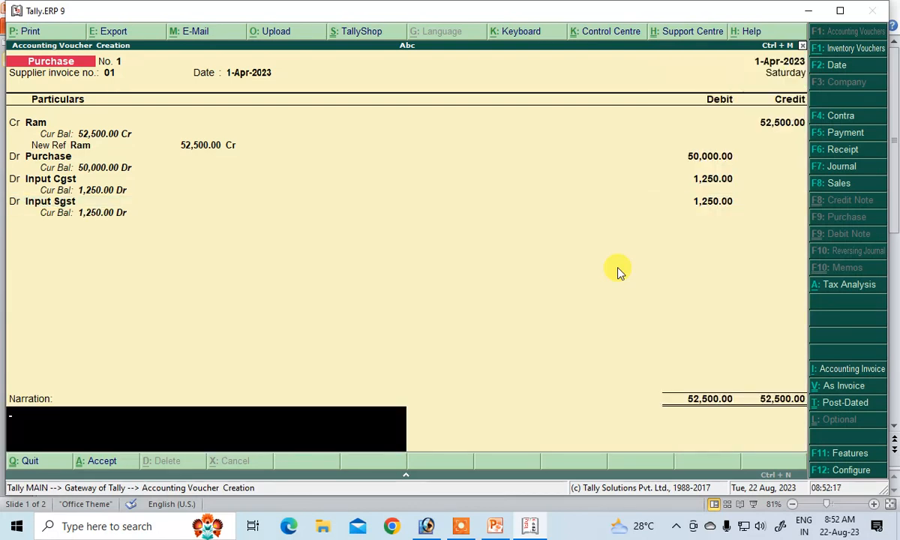
# Enter the narration "being purchase" and save the purchase voucher
pyautogui.write('bein')
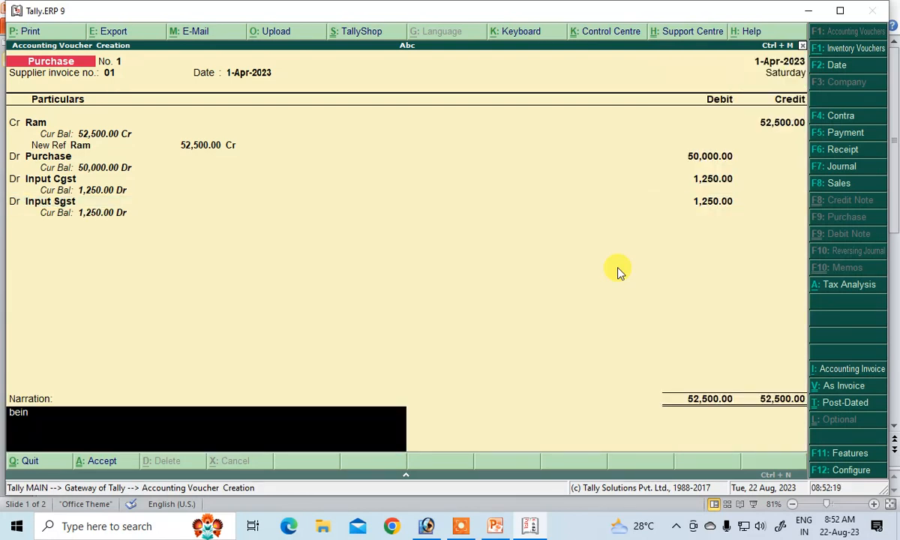
pyautogui.write('g purchase')
pyautogui.press('Return')
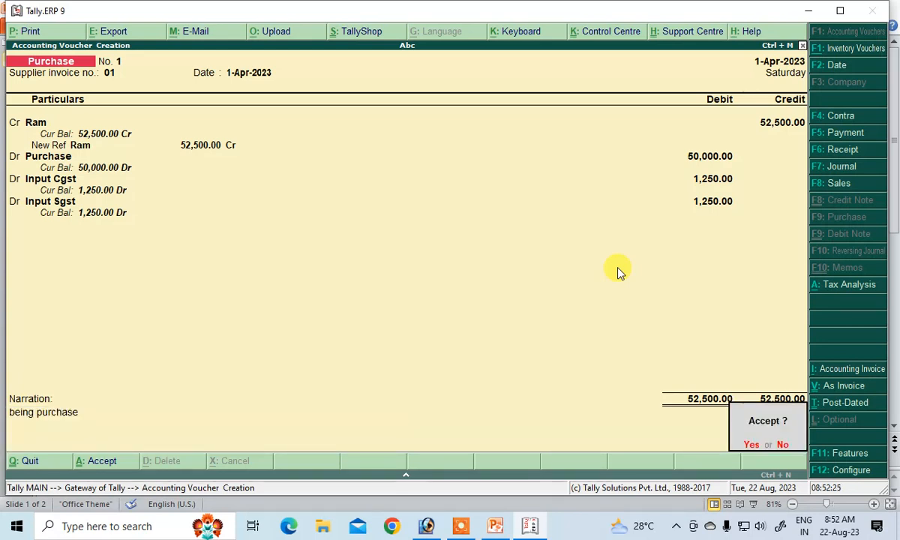
pyautogui.press('Return')
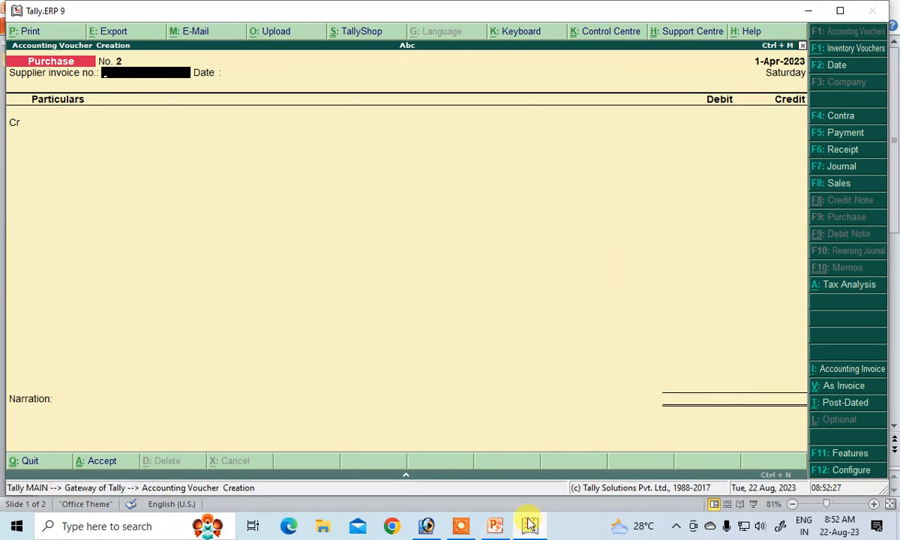
# Switch to PowerPoint and review the sales journal entry with 5% GST on slide 2
pyautogui.click(500, 526)
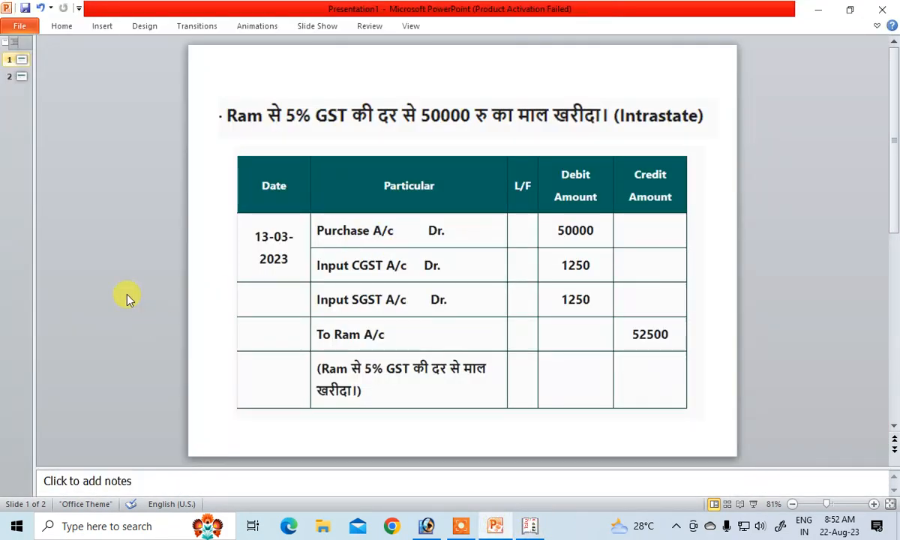
pyautogui.click(18, 78)
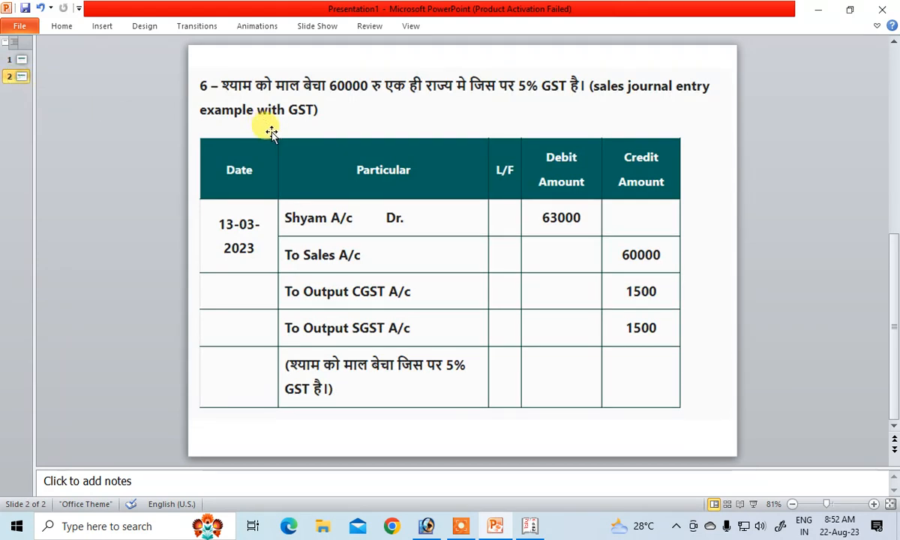
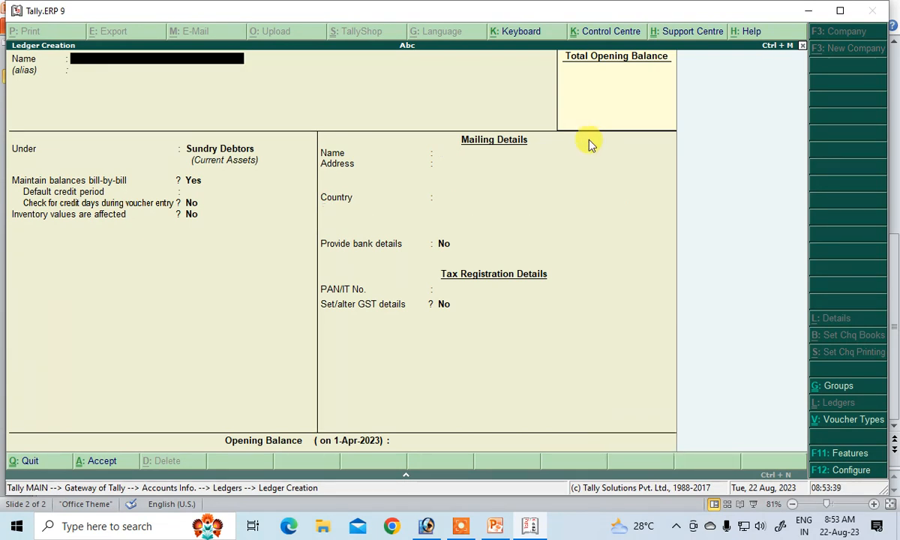
# Name the new ledger Output Cgst and leave its alias blank
pyautogui.write('Cgs')
pyautogui.press('BackSpace')
pyautogui.press('BackSpace')
pyautogui.write('Output cg')
pyautogui.press('Return')
pyautogui.press('Return')
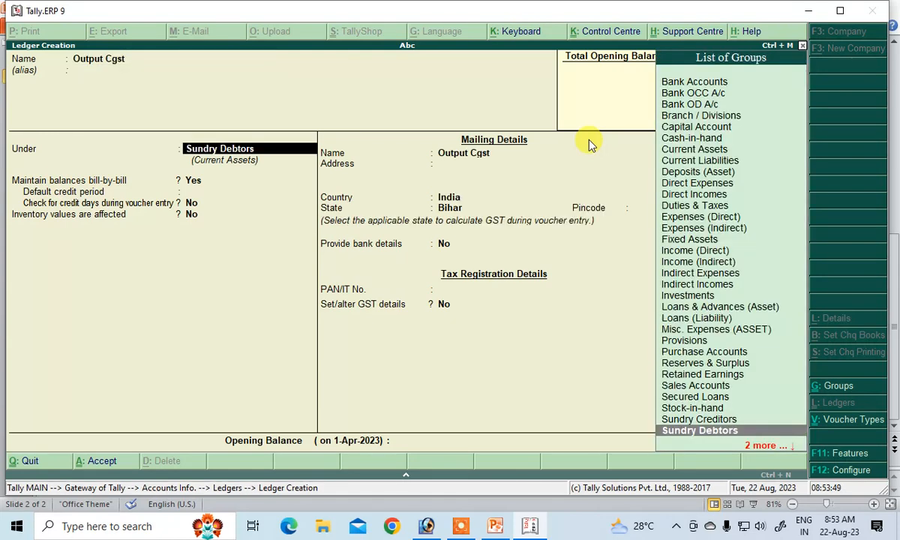
# Place the Output Cgst ledger under Duties & Taxes and set its type of duty/tax to GST
pyautogui.write('D')
pyautogui.press('Down')
pyautogui.press('Down')
pyautogui.press('Down')
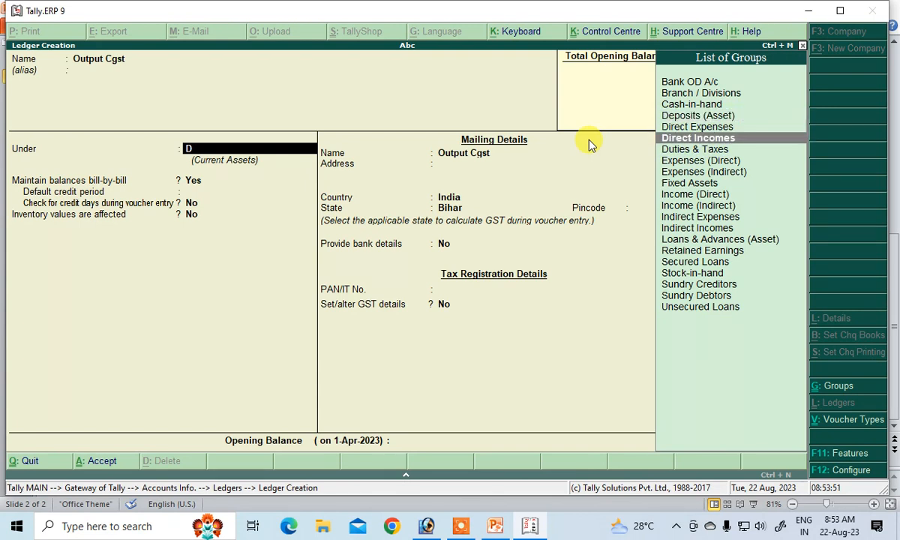
pyautogui.press('Return')
pyautogui.press('Up')
pyautogui.press('Return')
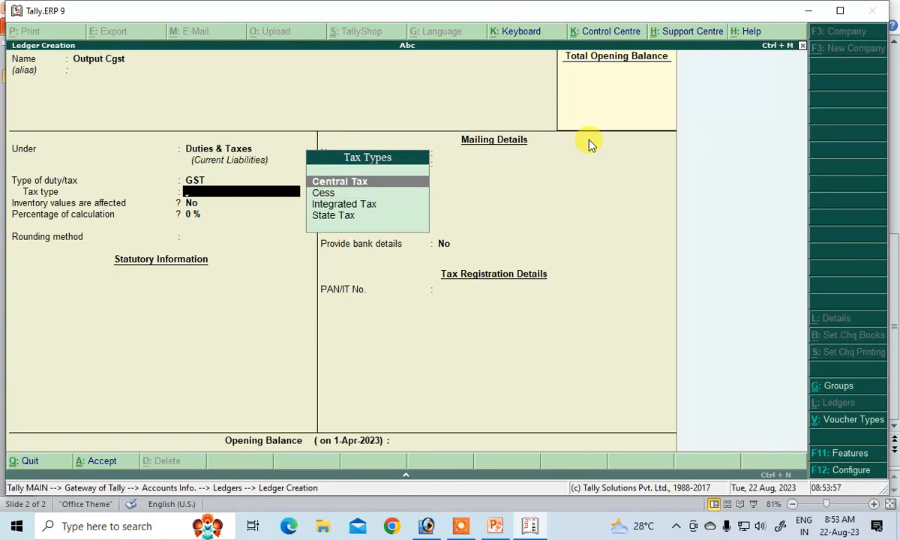
# Set the Output Cgst ledger's tax type to Central Tax at 2.5% with rounding Not Applicable, and save the ledger
pyautogui.press('Return')
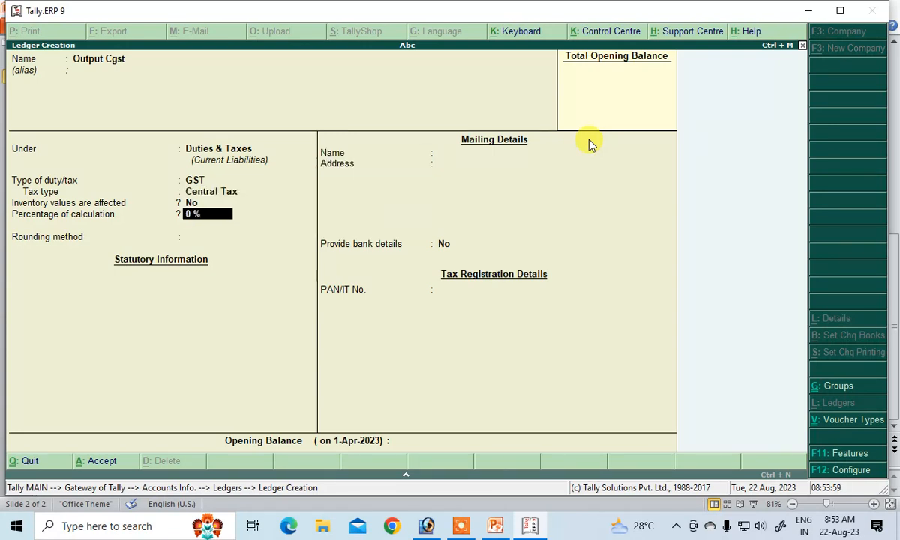
pyautogui.write('2.5')
pyautogui.press('Return')
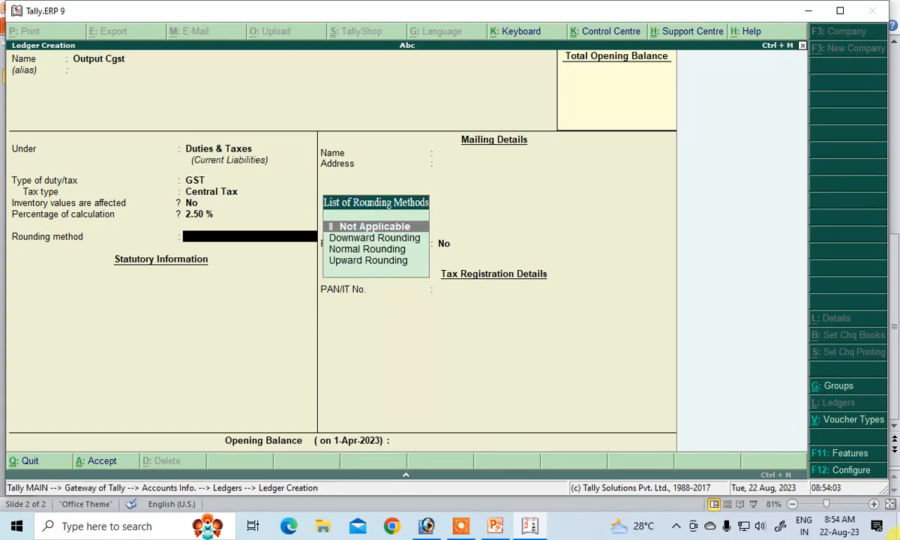
pyautogui.press('Return')
pyautogui.press('Return')
pyautogui.press('Return')
pyautogui.press('Return')
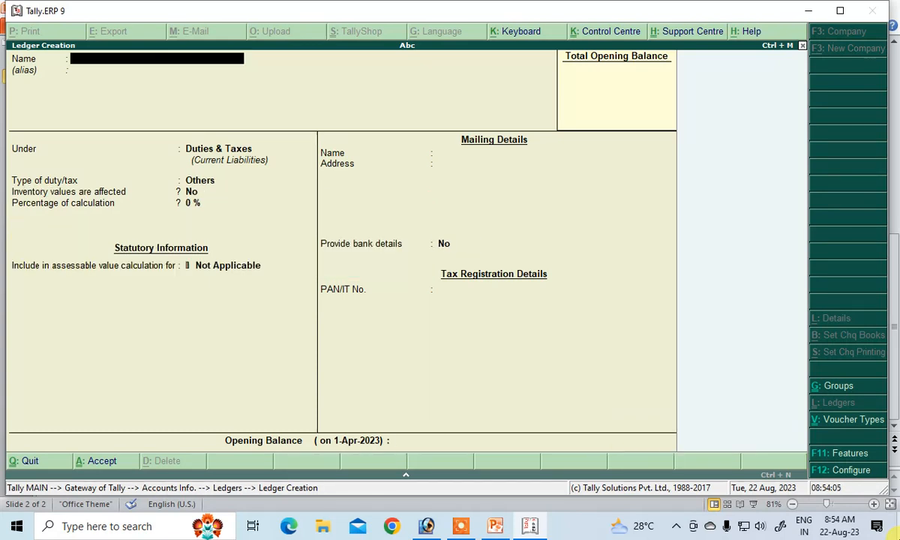
# Start a ledger named Output Sgst under Duties & Taxes with GST as its type of duty/tax
pyautogui.write('Output Sgst')
pyautogui.press('Return')
pyautogui.press('Return')
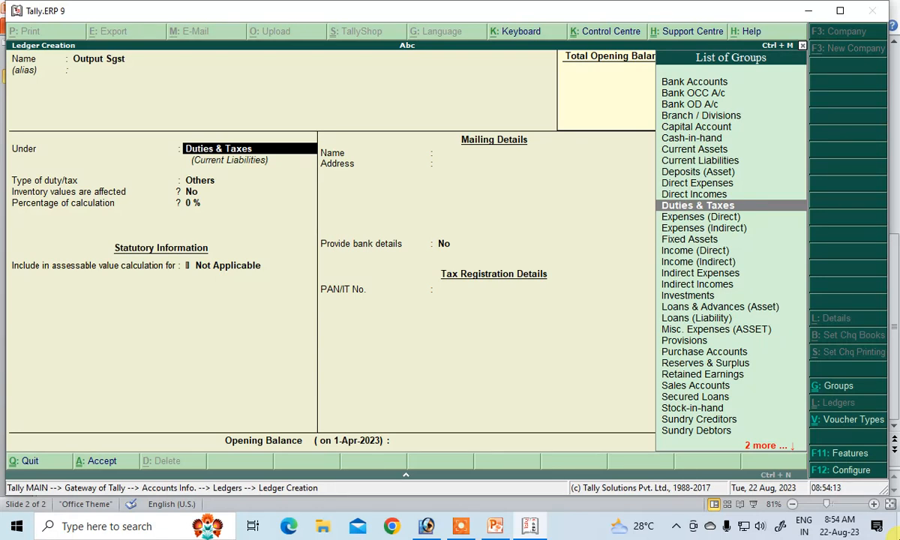
pyautogui.press('Return')
pyautogui.press('Up')
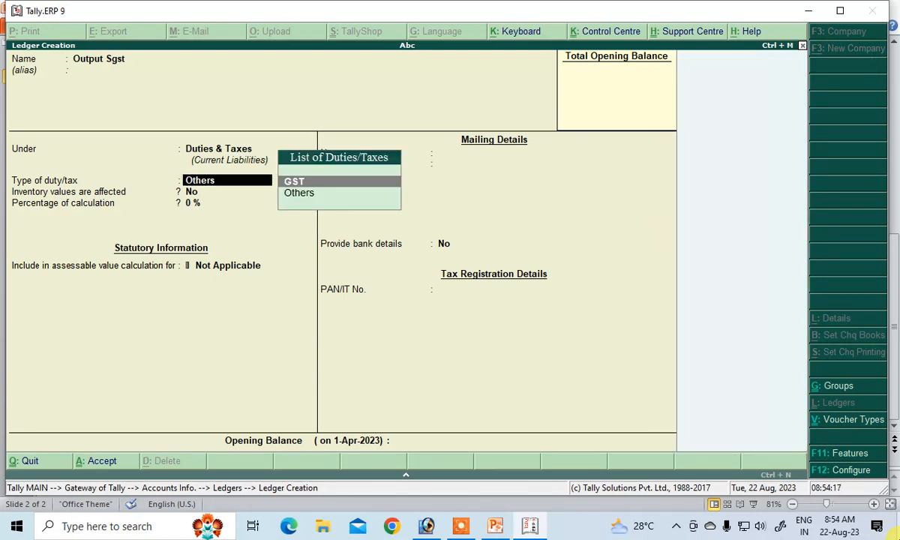
pyautogui.press('Return')
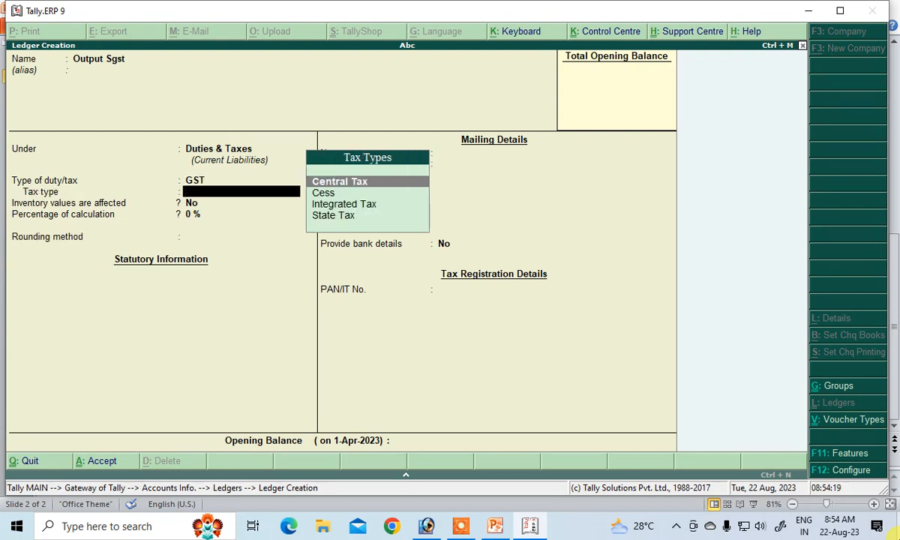
# Set the Output Sgst ledger's tax type to State Tax at 2.5% with rounding Not Applicable, and save the ledger
pyautogui.press('Down')
pyautogui.press('Down')
pyautogui.press('Down')
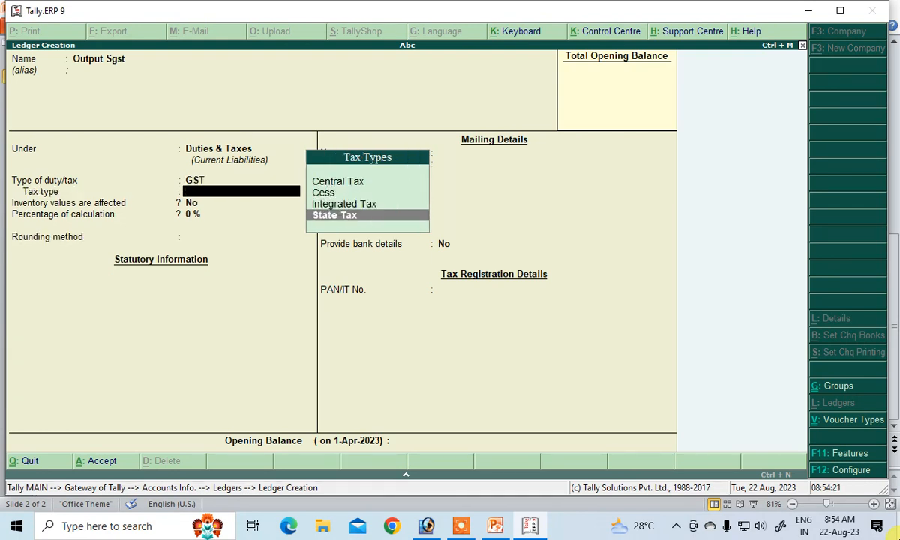
pyautogui.press('Return')
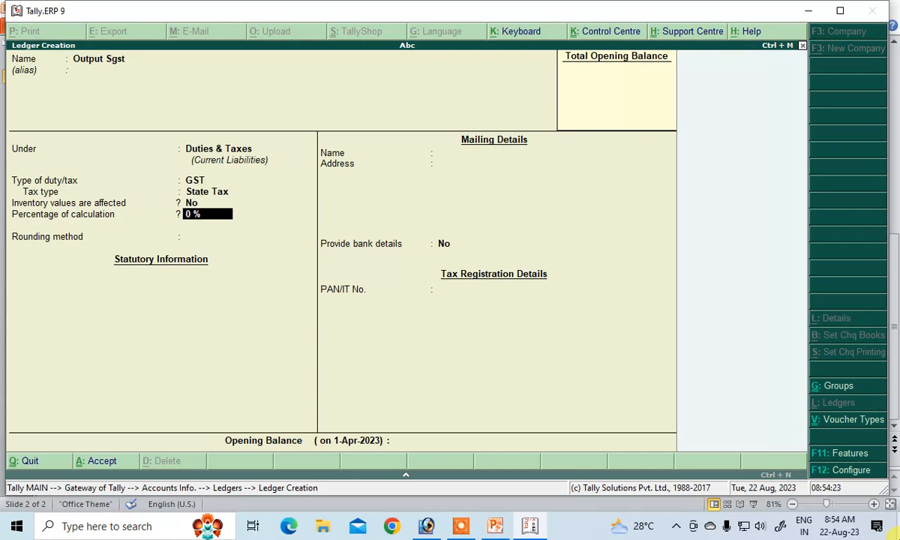
pyautogui.write('2.5')
pyautogui.press('Return')
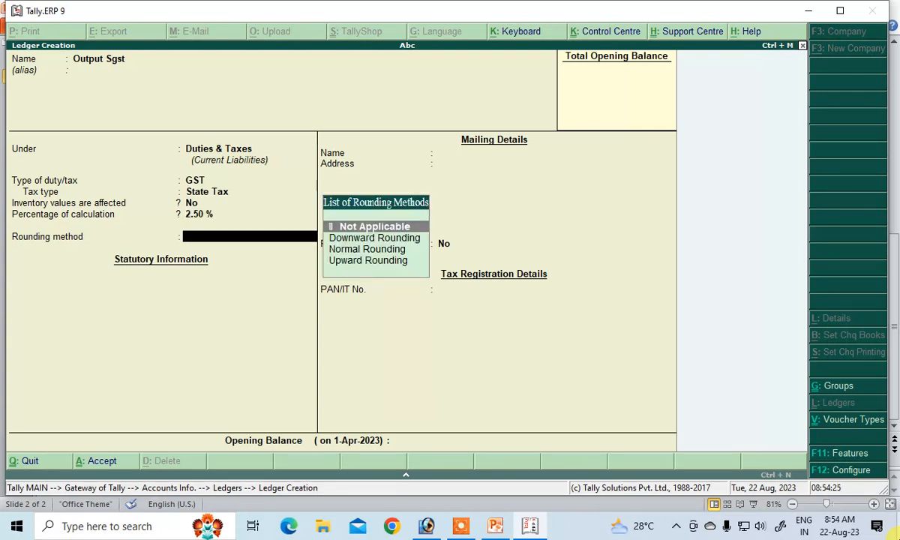
pyautogui.press('Return')
pyautogui.press('Return')
pyautogui.press('Return')
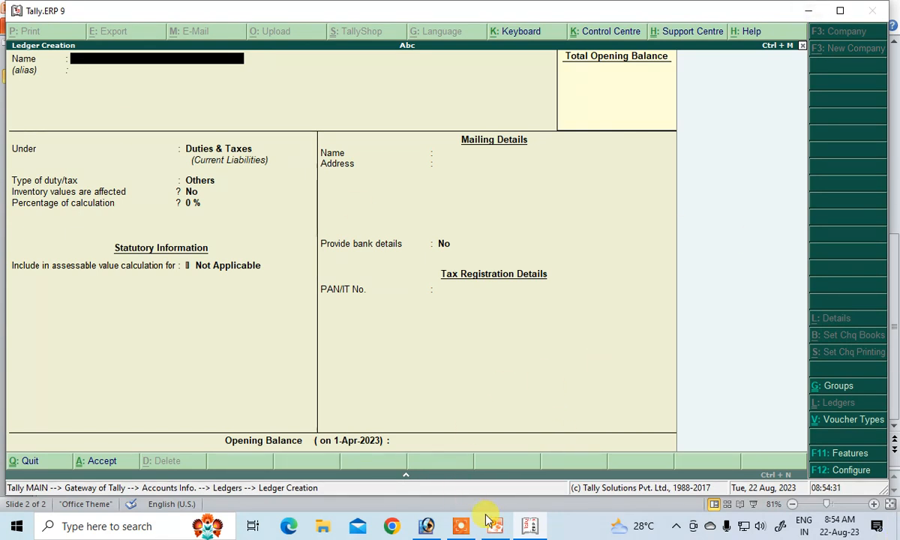
# Start a ledger named Sales under Sales Accounts, leaving its alias blank
pyautogui.write('Sales')
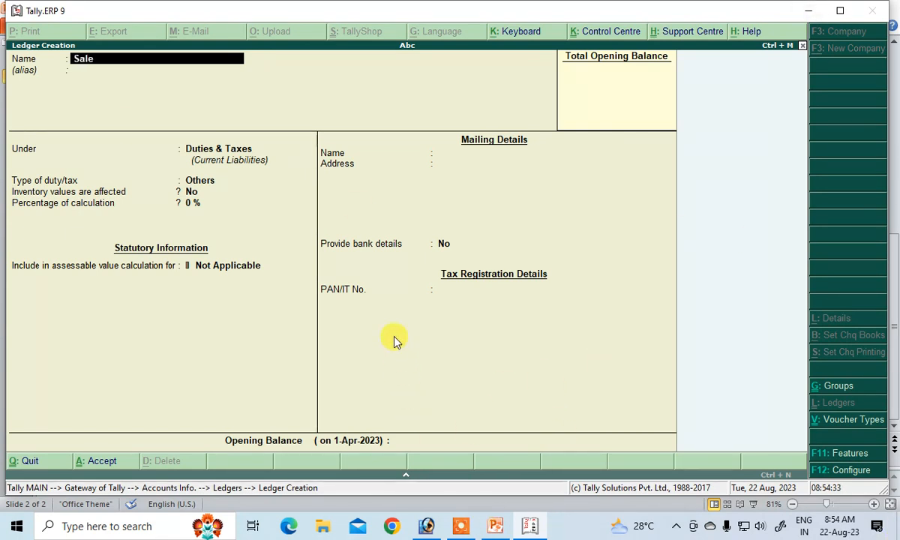
pyautogui.press('Return')
pyautogui.press('Return')
pyautogui.write('S')
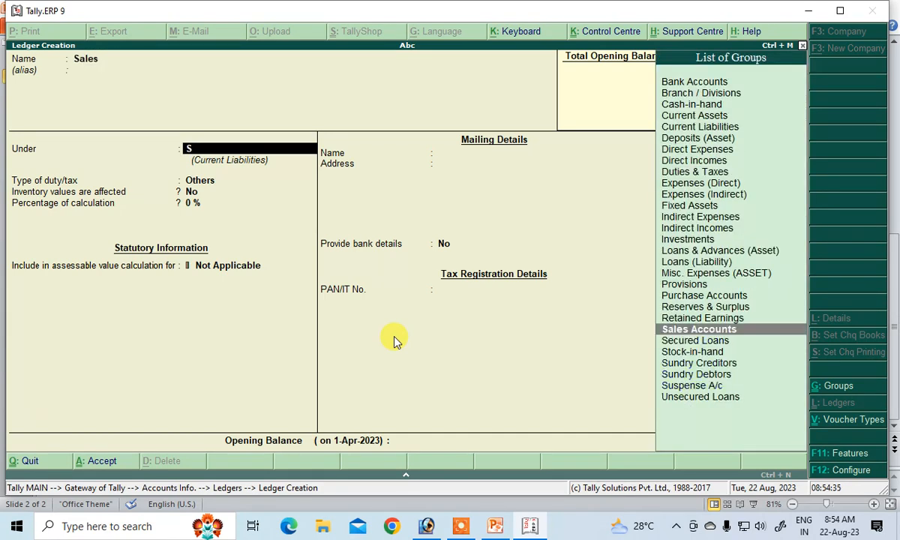
pyautogui.press('Down')
pyautogui.press('Up')
pyautogui.press('Return')
pyautogui.press('Return')
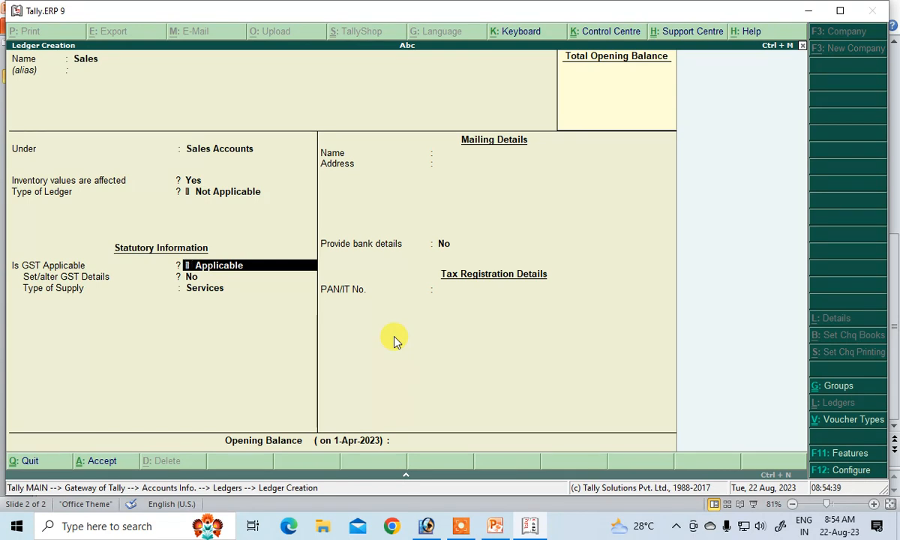
# Keep GST as Applicable for the Sales ledger and set Set/alter GST Details to Yes
pyautogui.press('Return')
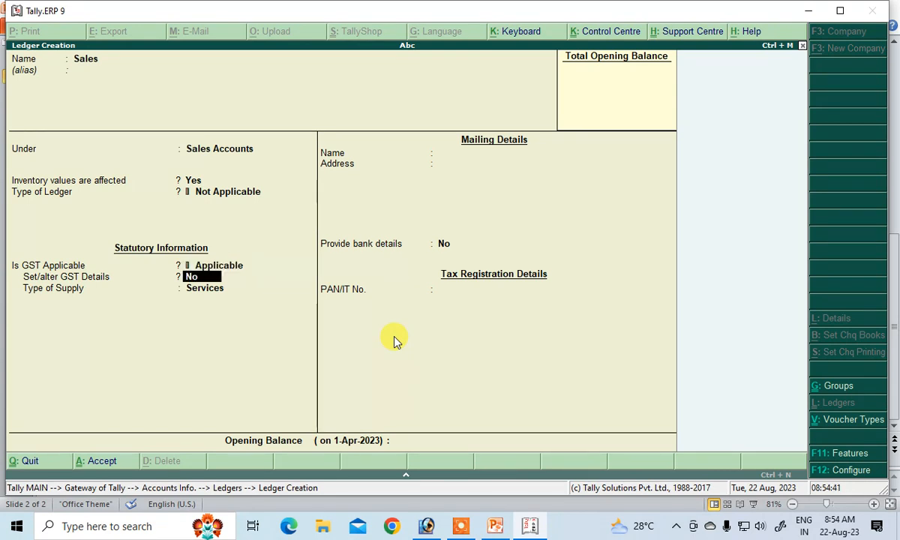
pyautogui.press('t')
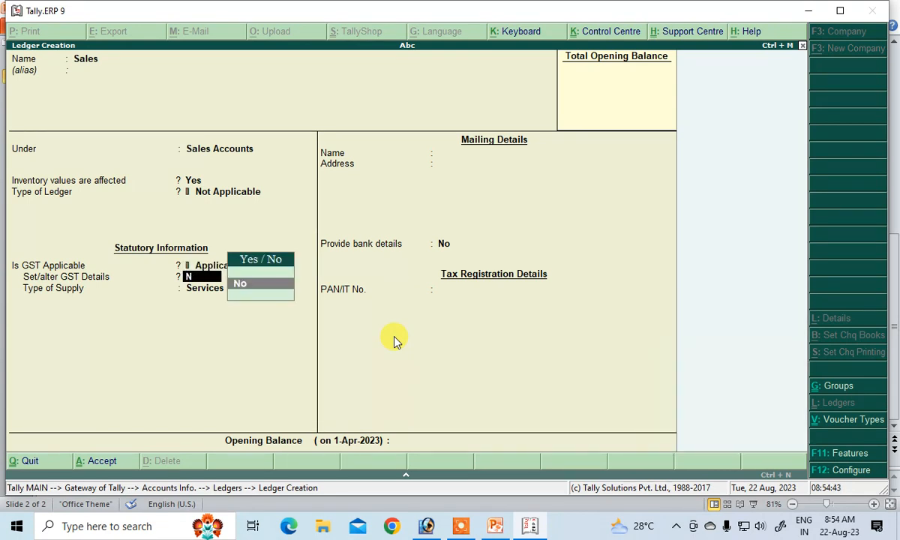
pyautogui.press('BackSpace')
pyautogui.press('Down')
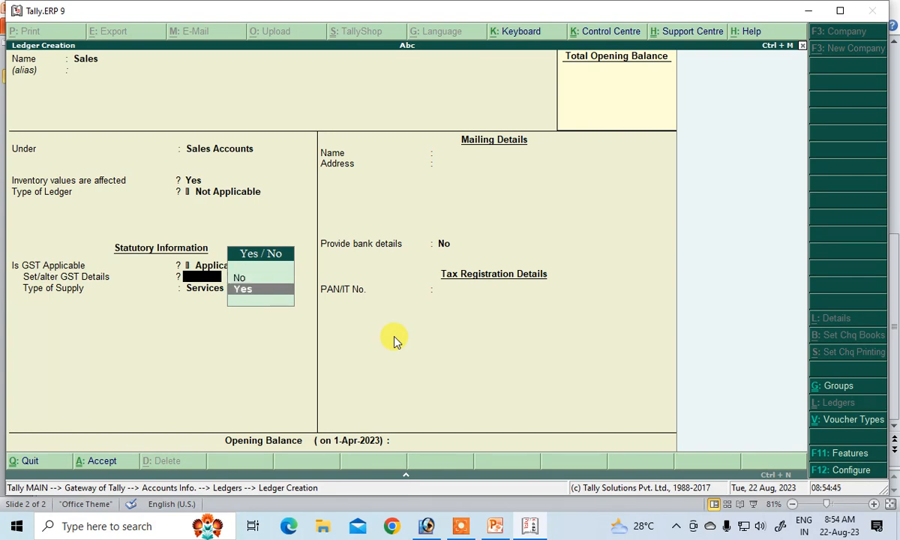
pyautogui.press('Return')
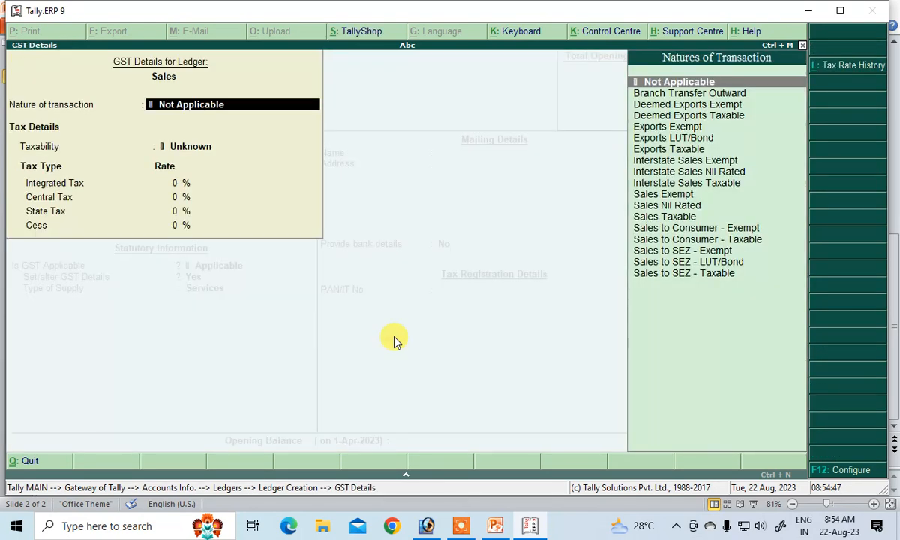
# Set the nature of transaction in the Sales ledger's GST details to Sales Taxable
pyautogui.press('Down')
pyautogui.press('Down')
pyautogui.press('Down')
pyautogui.press('Down')
pyautogui.press('Down')
pyautogui.press('Down')
pyautogui.press('Down')
pyautogui.press('Down')
pyautogui.press('Down')
pyautogui.press('Down')
pyautogui.press('Down')
pyautogui.press('Down')
pyautogui.press('Down')
pyautogui.press('Down')
pyautogui.press('Down')
pyautogui.press('Down')
pyautogui.press('Up')
pyautogui.press('Up')
pyautogui.press('Up')
pyautogui.press('Up')
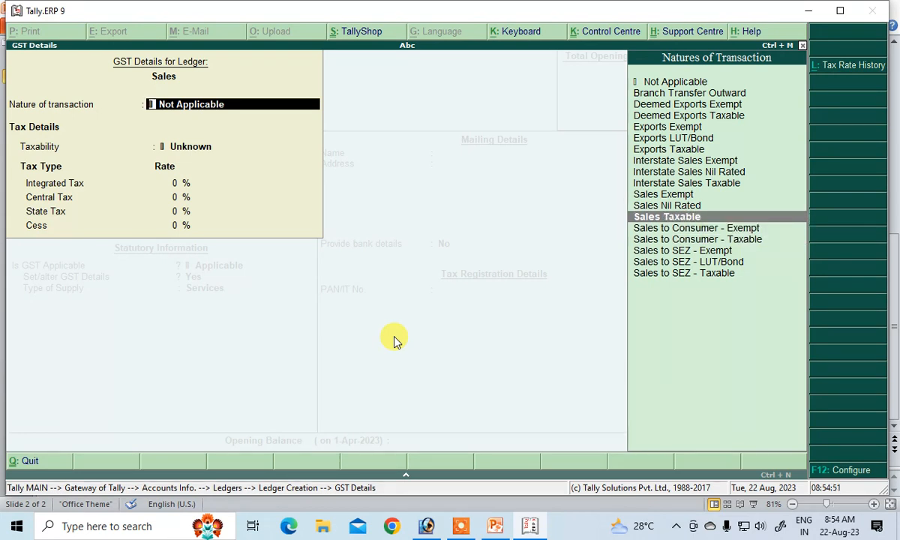
pyautogui.press('Return')
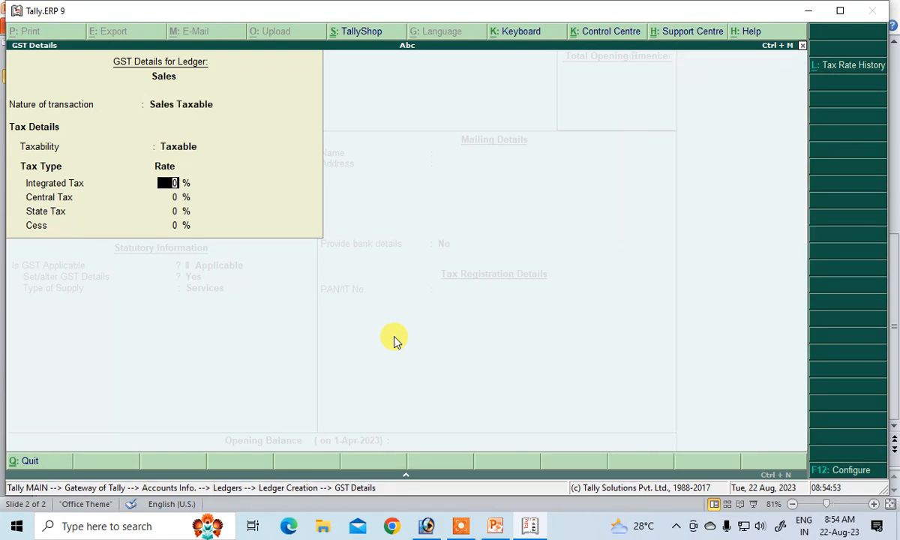
pyautogui.press('BackSpace')
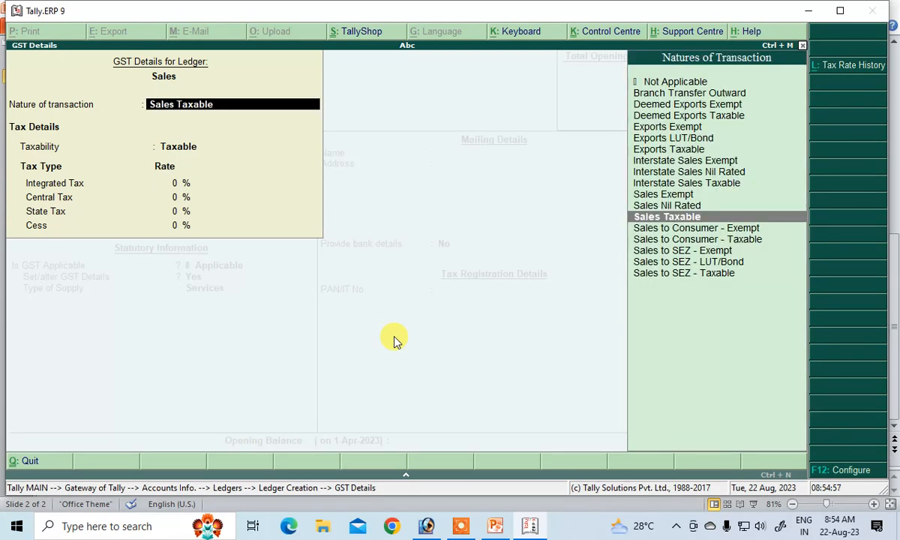
pyautogui.press('Return')
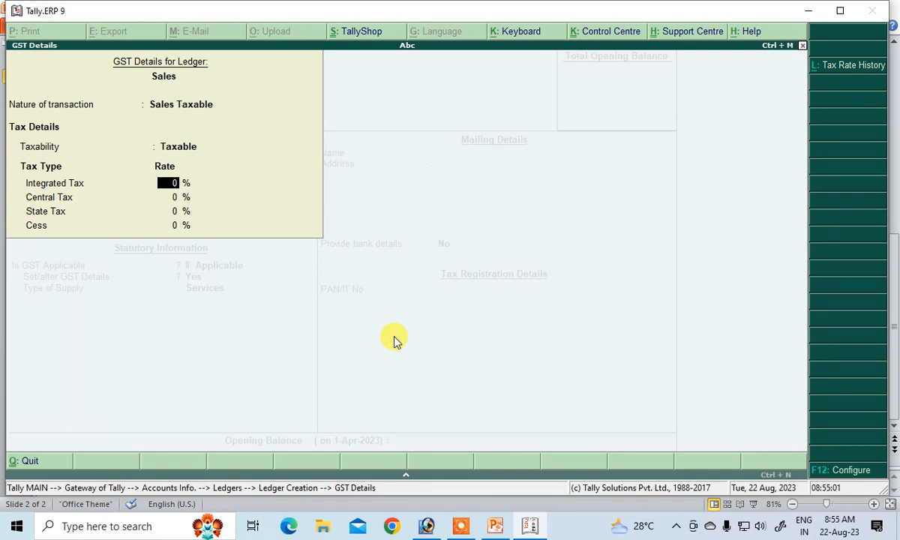
# Set the Sales ledger's integrated tax rate to 5% and accept the remaining GST rates as filled in
pyautogui.write('5')
pyautogui.press('Return')
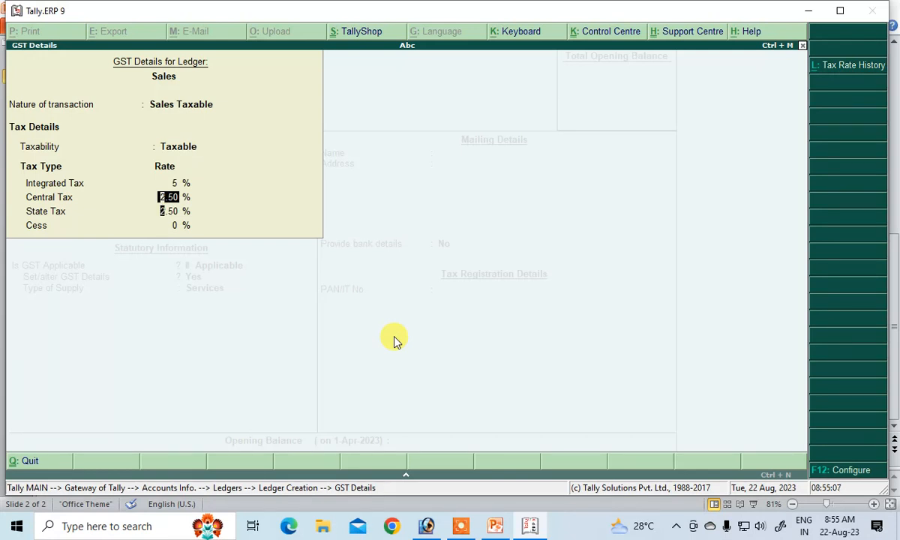
pyautogui.press('Return')
pyautogui.press('Return')
pyautogui.press('Return')
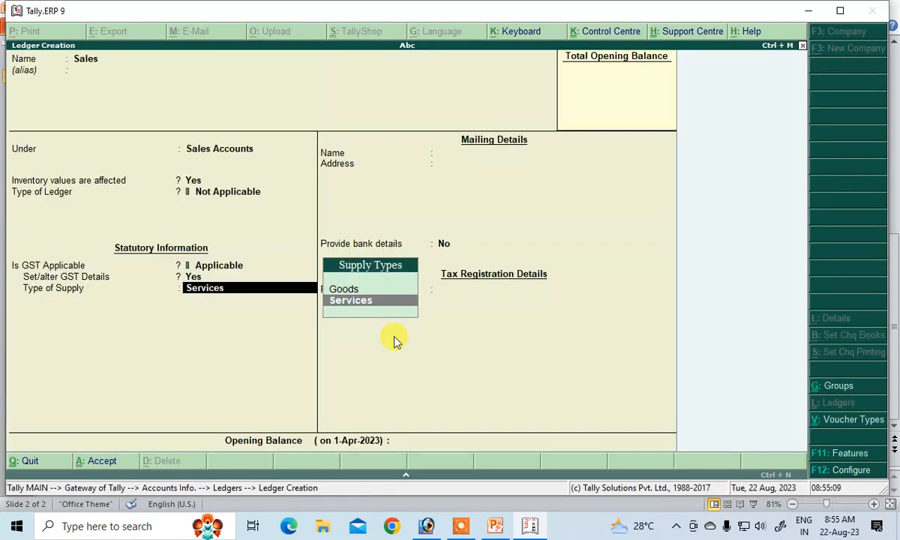
# Set the Sales ledger's type of supply to Goods and save the ledger
pyautogui.press('Up')
pyautogui.press('Return')
pyautogui.press('Return')
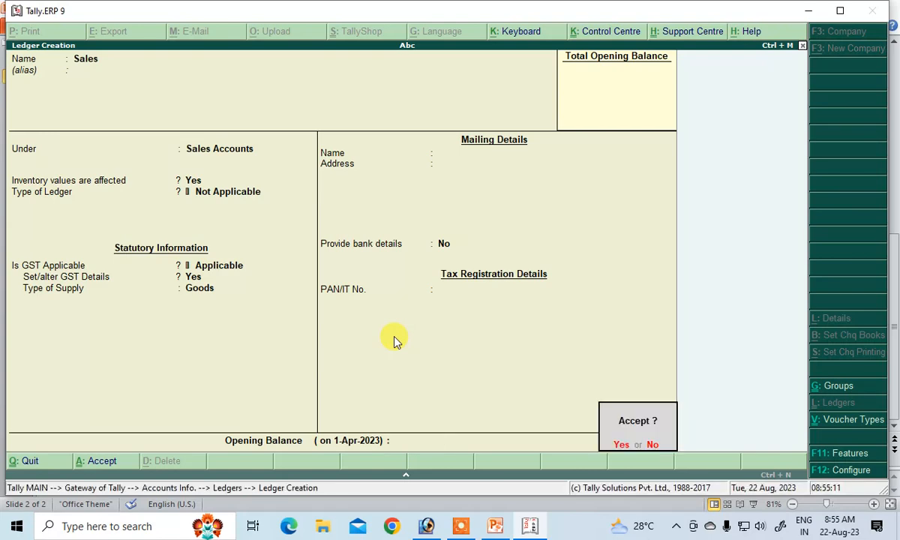
pyautogui.press('Escape')
# Leave ledger creation, open a Sales accounting voucher in voucher mode, and set its reference number to 02
pyautogui.press('Escape')
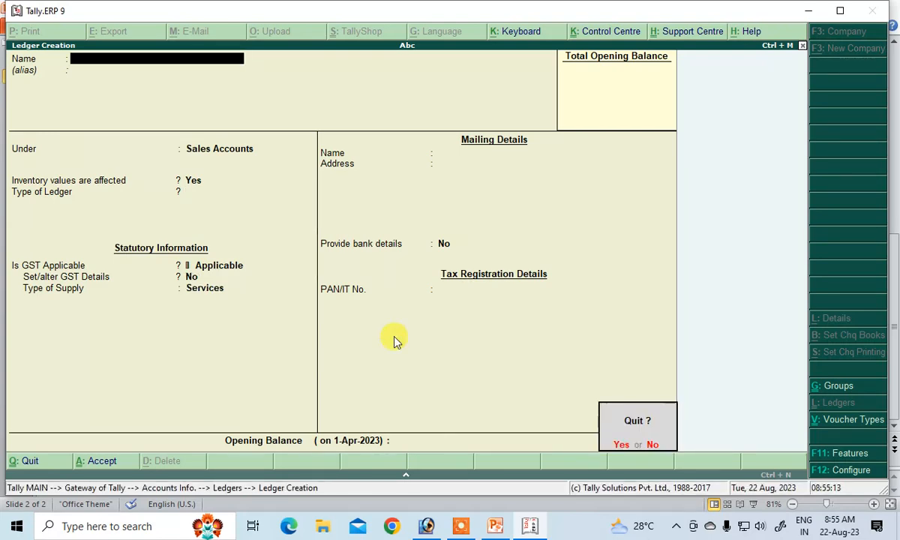
pyautogui.press('y')
pyautogui.press('Escape')
pyautogui.press('Escape')
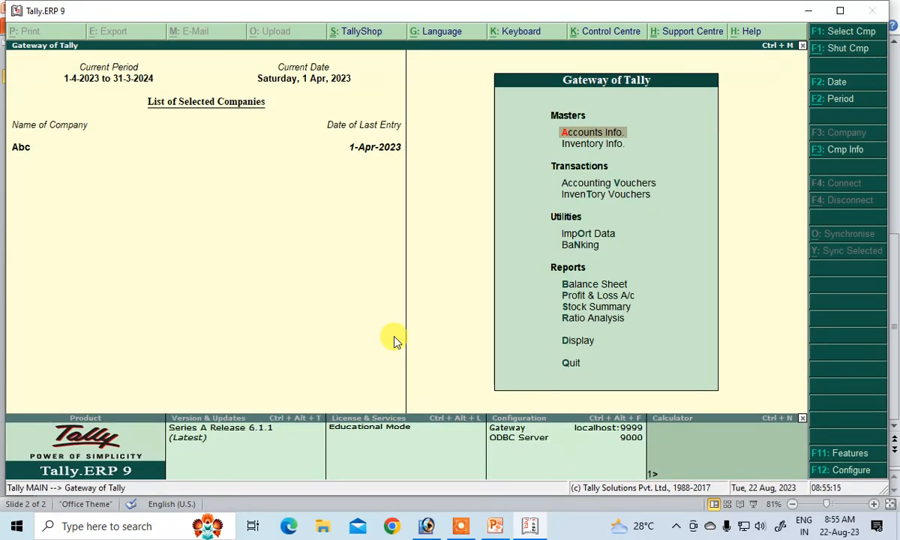
pyautogui.press('Down')
pyautogui.press('Down')
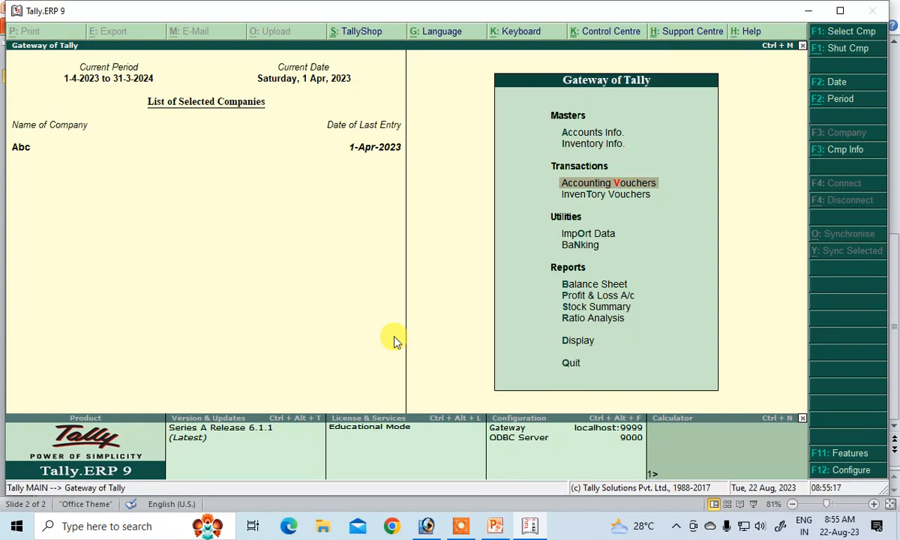
pyautogui.press('Return')
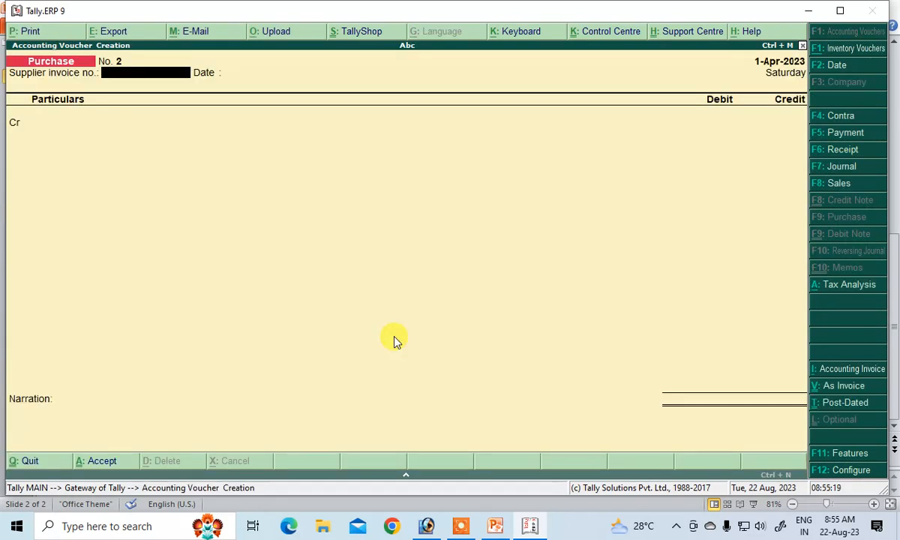
pyautogui.click(832, 186)
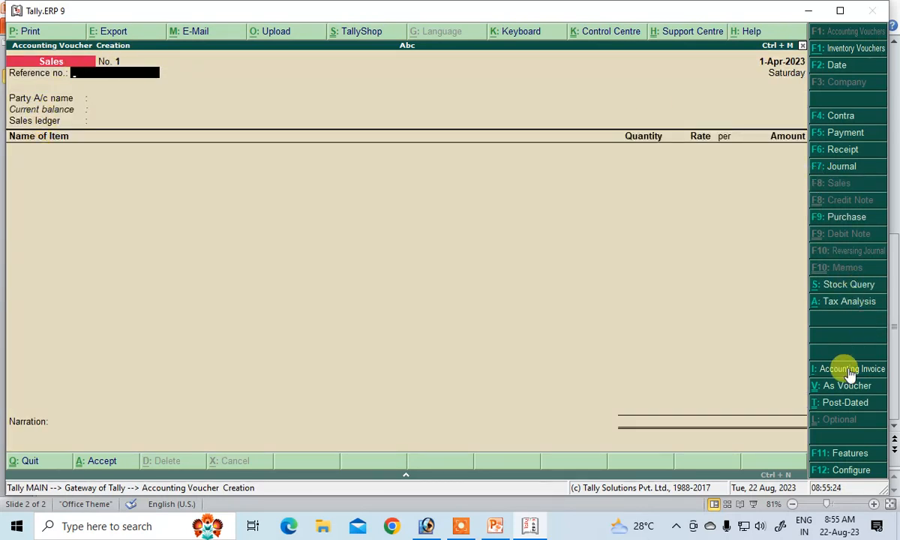
pyautogui.click(816, 387)
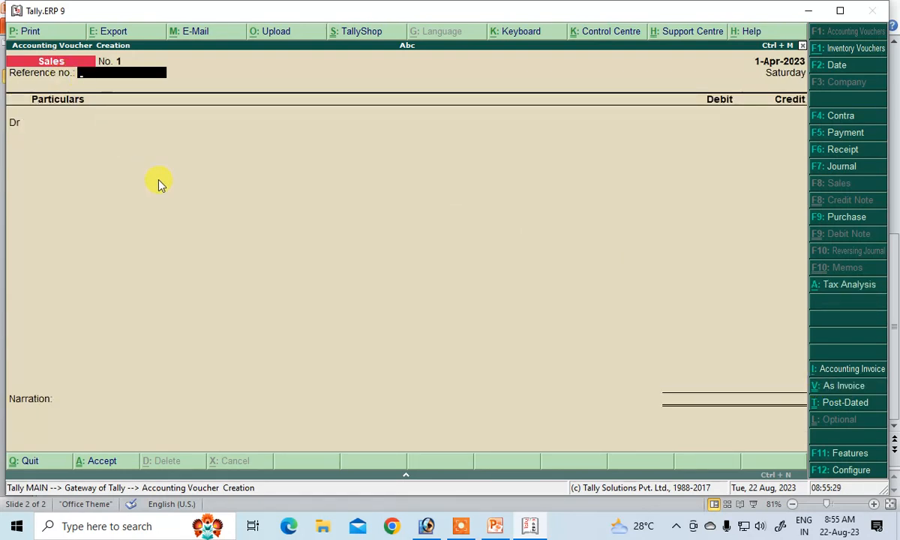
pyautogui.write('02')
pyautogui.press('Return')
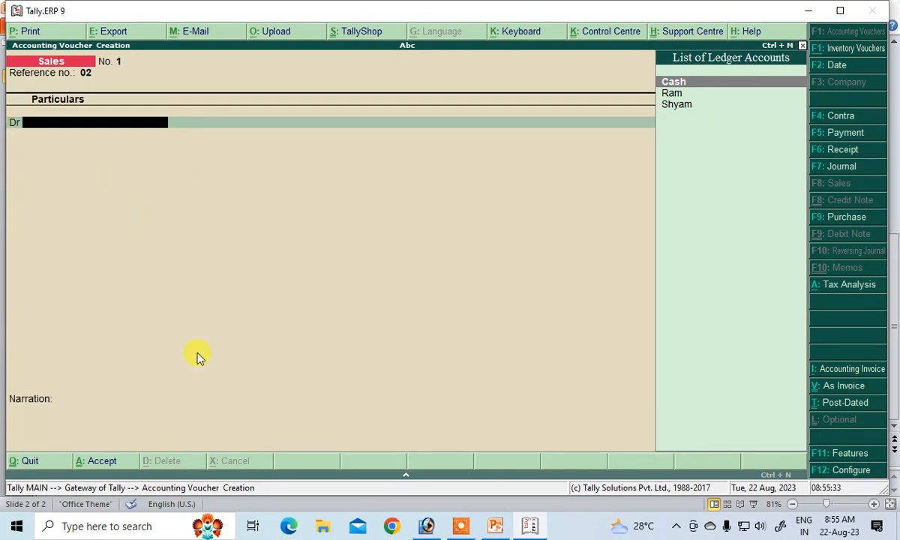
# Check the sales journal entry on the PowerPoint slide and debit that customer's ledger in the Tally sales voucher with the default buyer's details
pyautogui.click(492, 529)
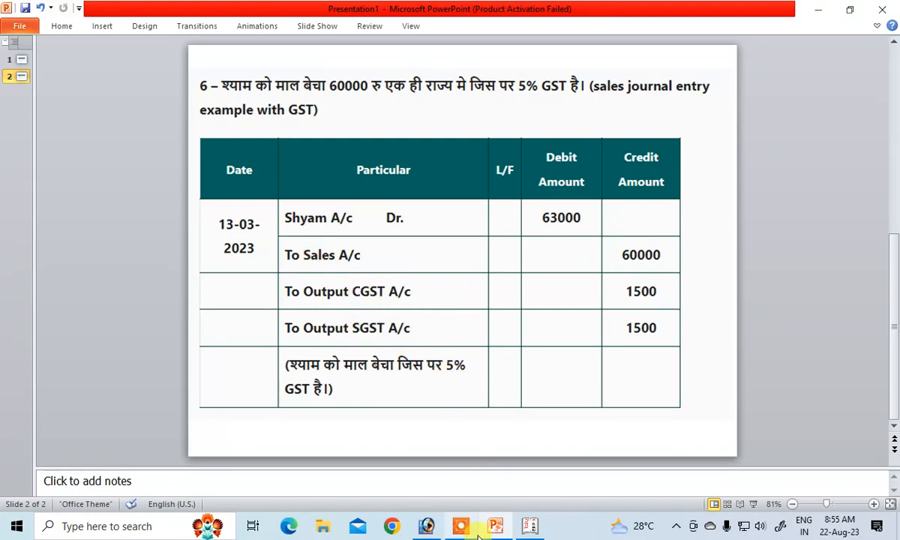
pyautogui.click(527, 529)
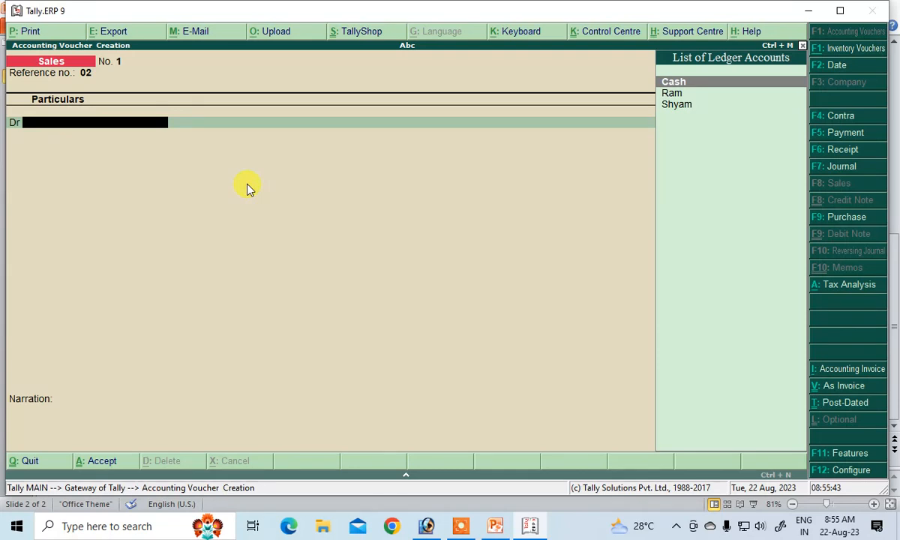
pyautogui.press('Down')
pyautogui.press('Down')
pyautogui.press('Return')
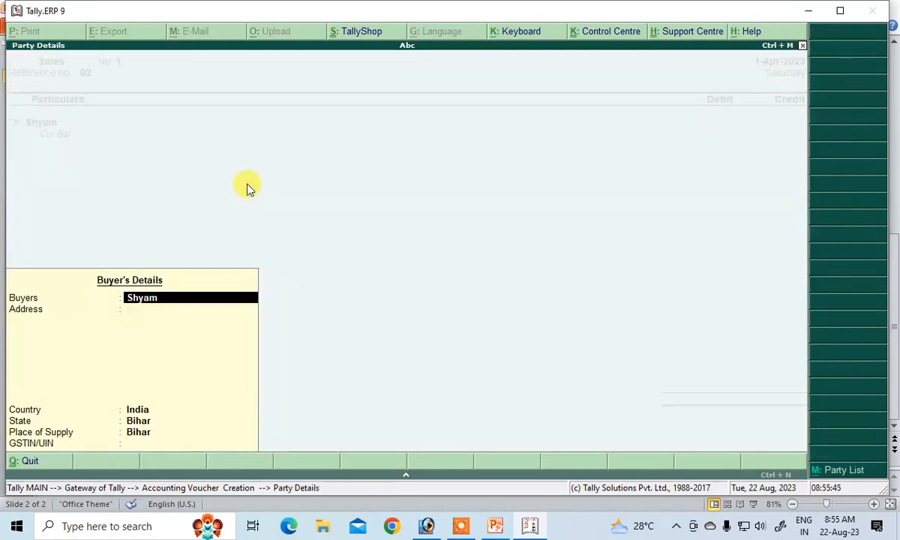
pyautogui.write('63')
pyautogui.press('BackSpace')
pyautogui.press('BackSpace')
pyautogui.press('Escape')
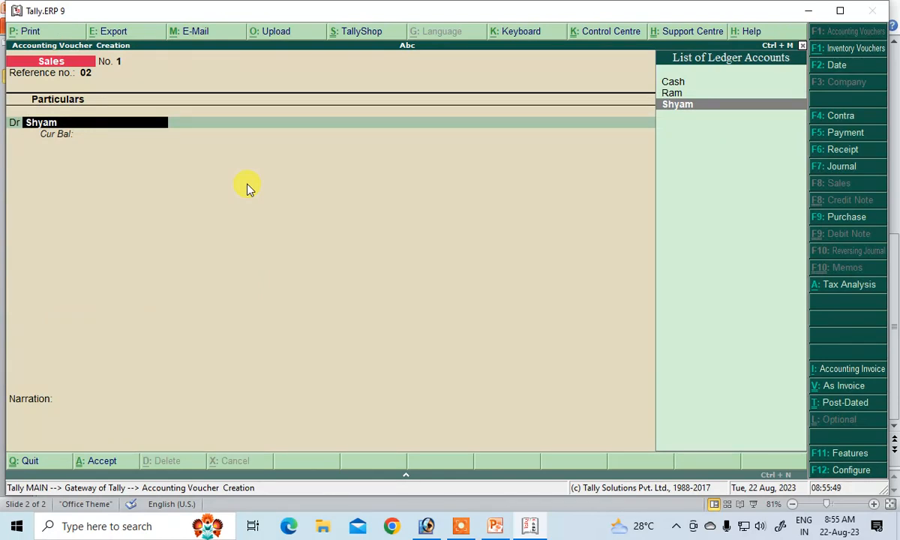
pyautogui.press('Return')
pyautogui.press('Return')
pyautogui.press('Return')
pyautogui.press('Return')
pyautogui.press('Return')
pyautogui.press('Return')
pyautogui.press('Return')
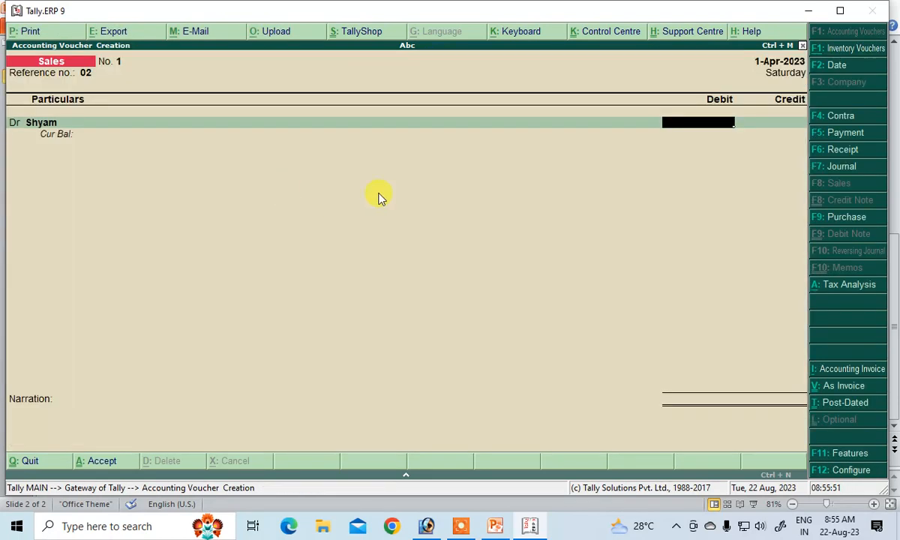
# Debit the customer 63,000 and allocate it to a New Ref bill named after the customer
pyautogui.write('63,000')
pyautogui.press('Return')
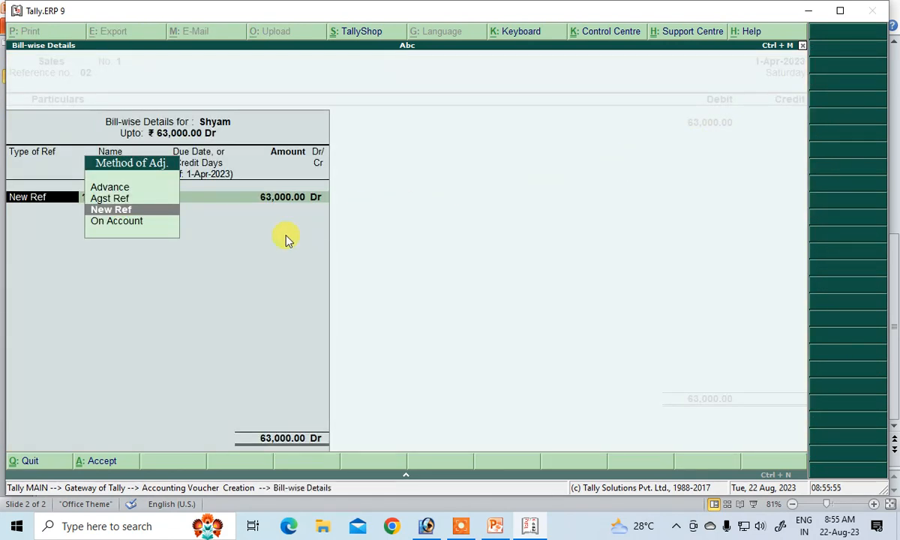
pyautogui.press('Return')
pyautogui.write('S')
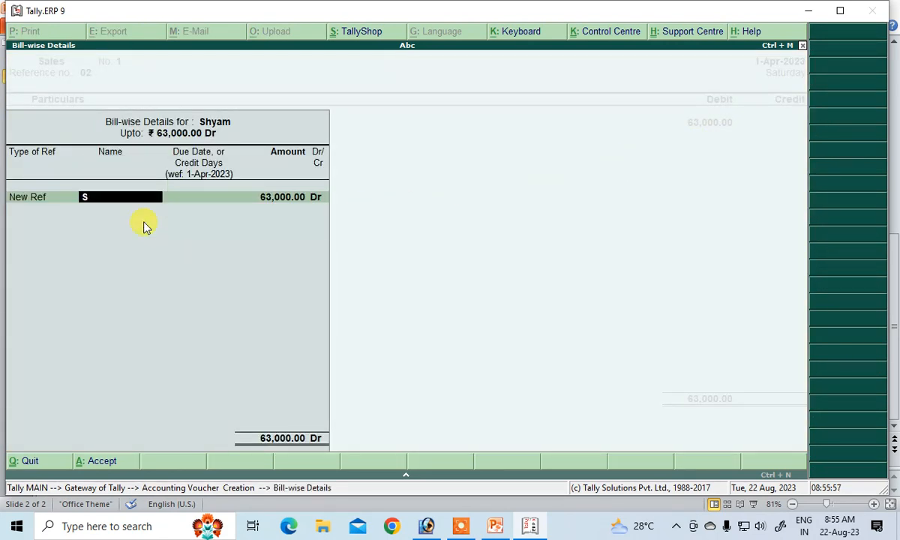
pyautogui.write('hyam')
pyautogui.press('Return')
pyautogui.press('Return')
pyautogui.press('Return')
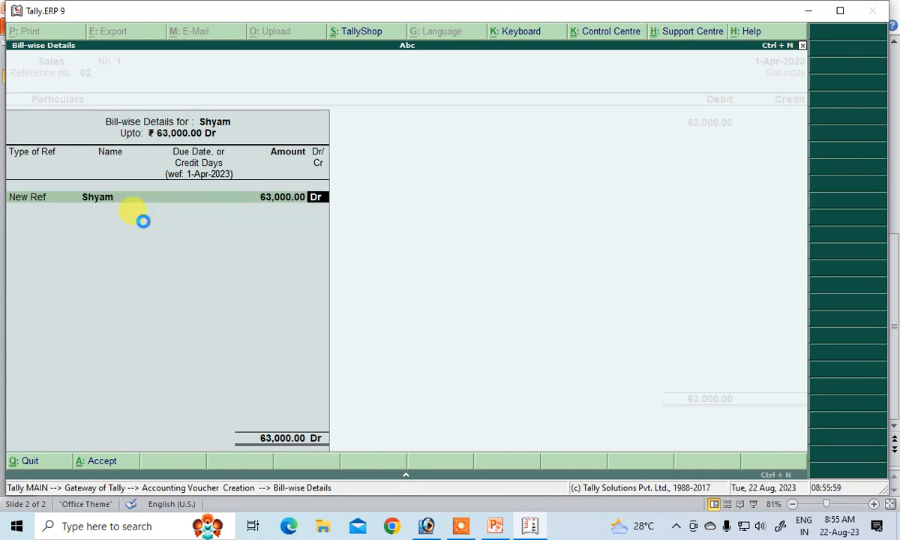
# Credit the Sales ledger with 60,000, leaving its inventory allocation empty
pyautogui.press('Return')
pyautogui.press('Return')
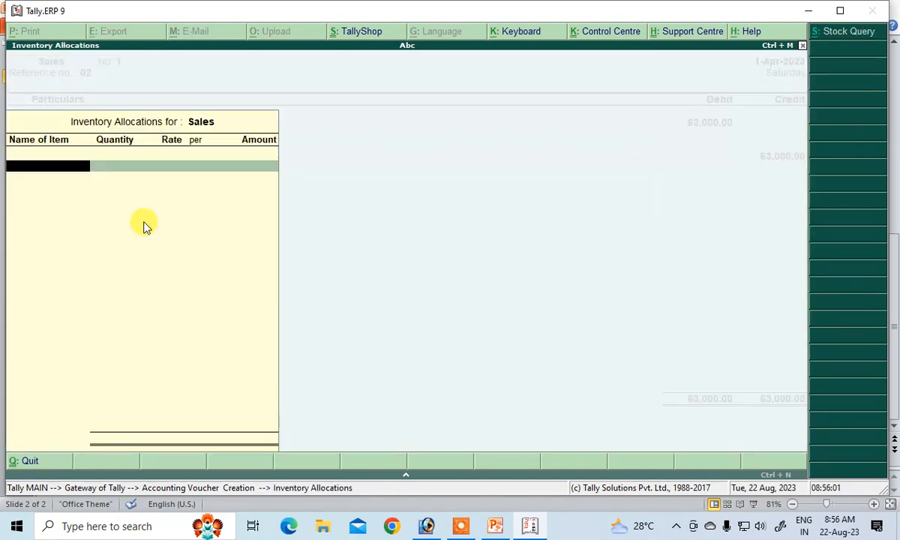
pyautogui.press('Return')
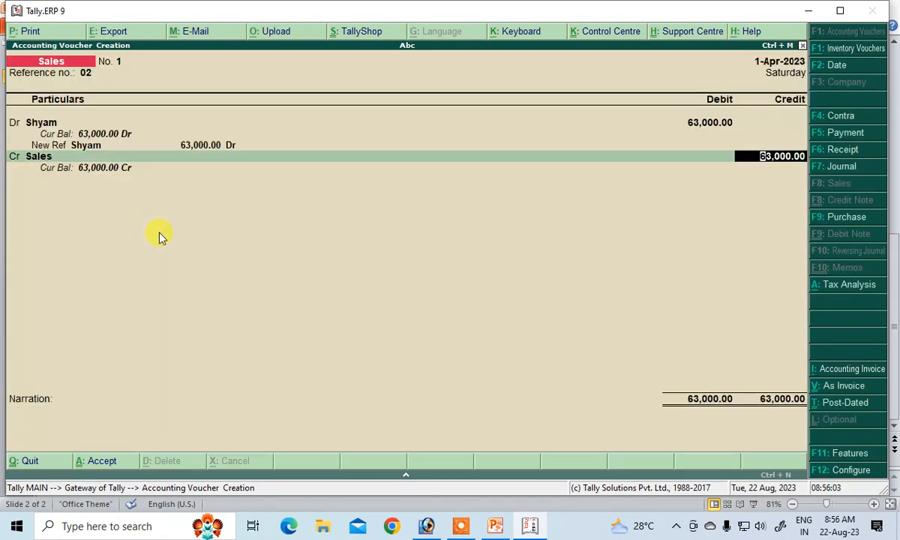
pyautogui.write('60000')
pyautogui.press('Return')
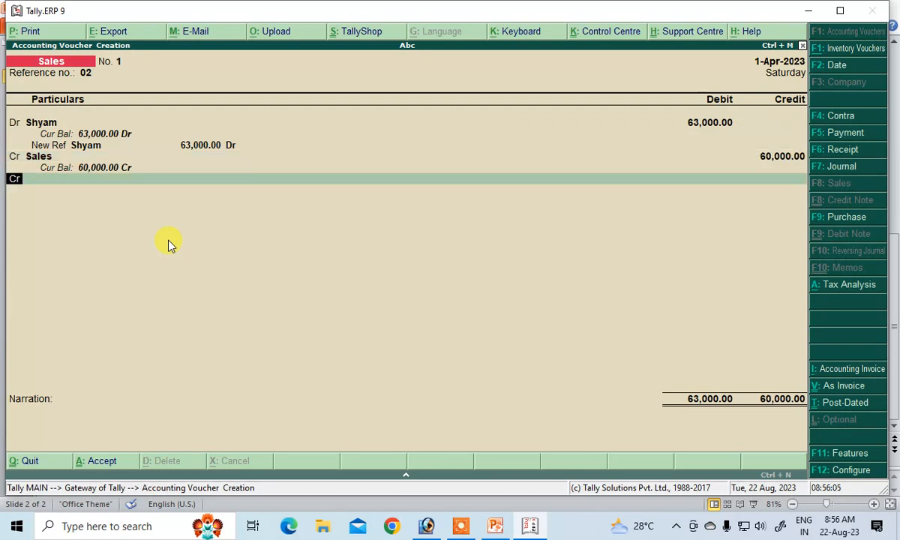
# Add a credit line for the Output Cgst ledger with an amount of 1,500
pyautogui.press('Return')
pyautogui.press('Down')
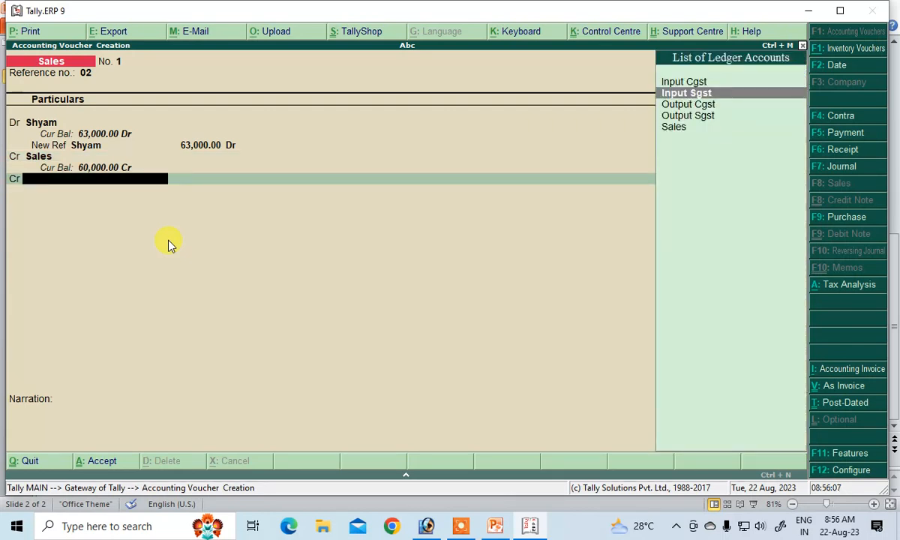
pyautogui.press('Up')
pyautogui.press('Down')
pyautogui.press('Down')
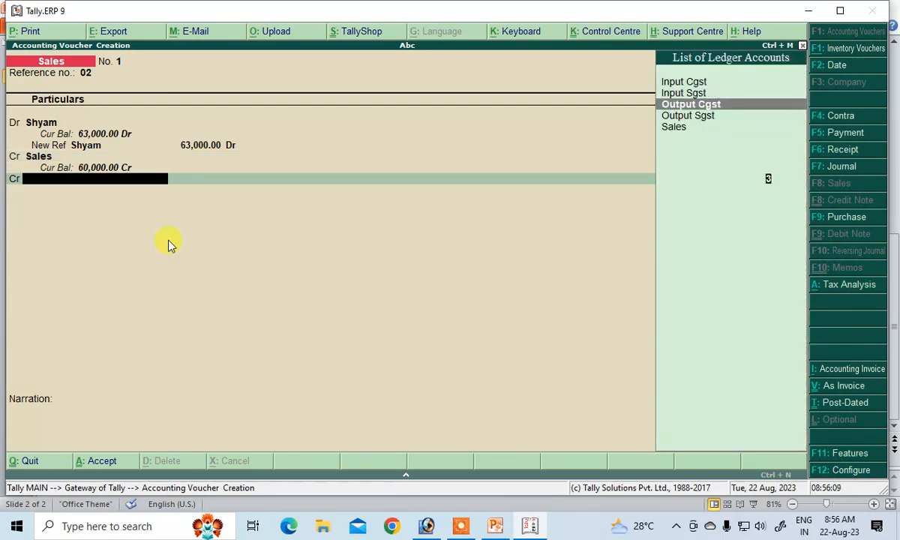
pyautogui.press('Return')
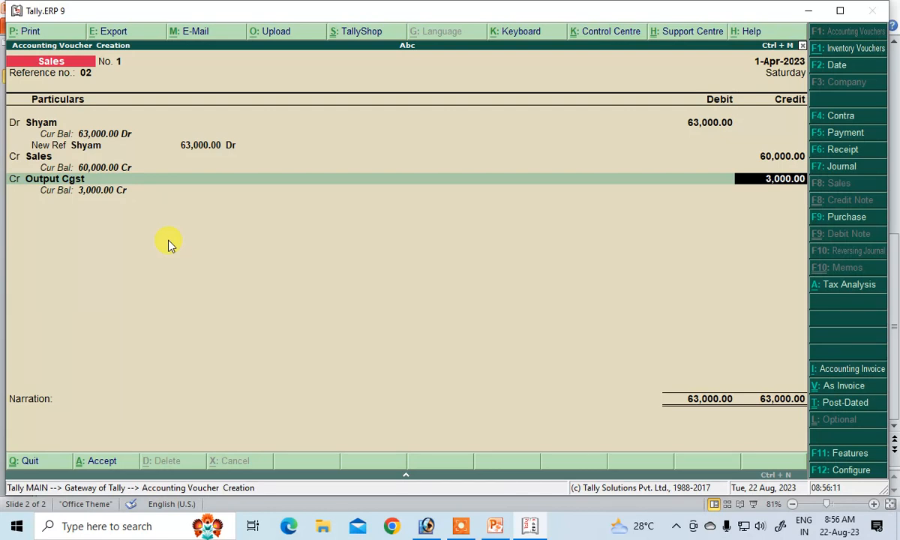
pyautogui.write('1')
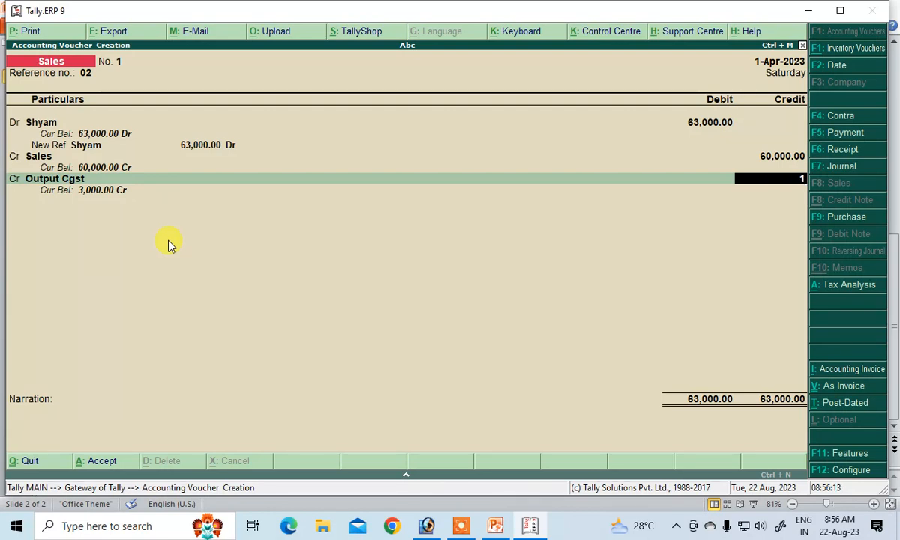
pyautogui.write(',500')
pyautogui.press('Return')
# Credit the Output Sgst ledger with the remaining 1,500
pyautogui.press('Return')
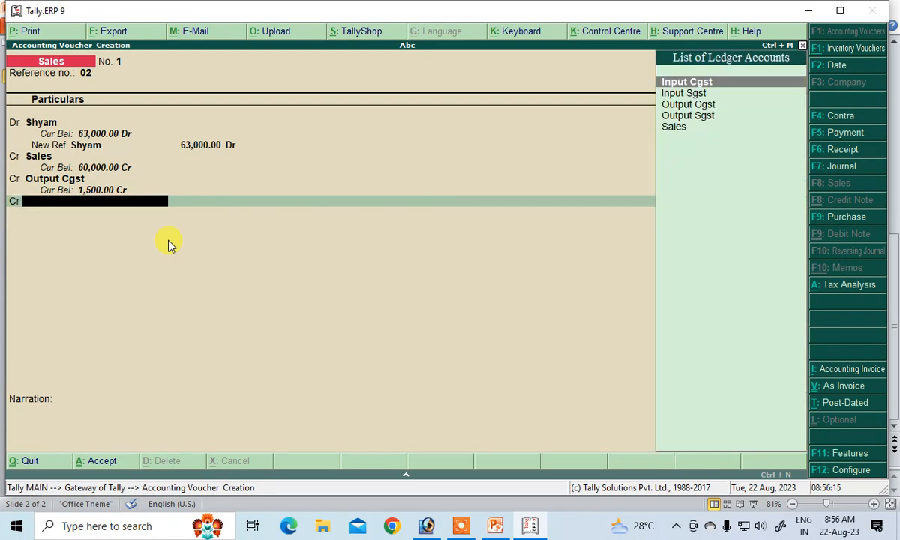
pyautogui.press('Down')
pyautogui.press('Down')
pyautogui.press('Down')
pyautogui.press('Return')
pyautogui.press('Return')
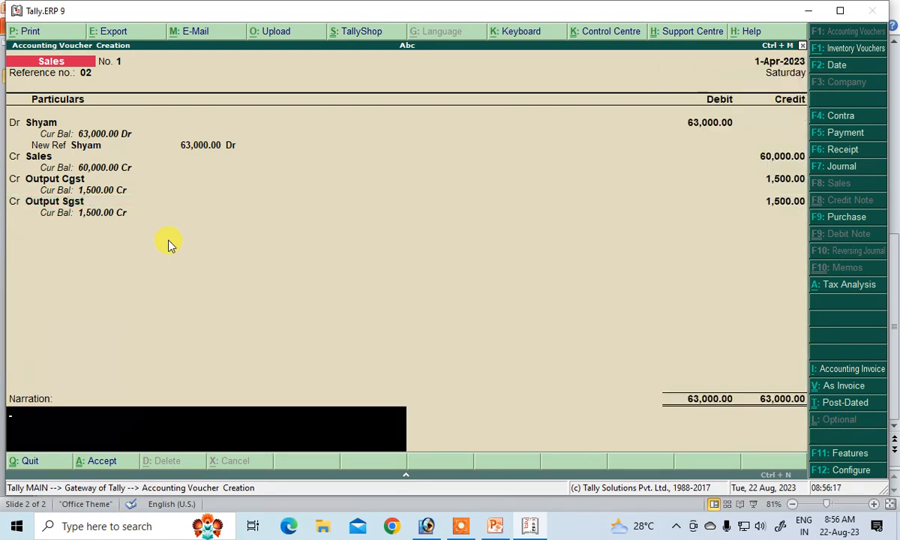
# Enter the narration "bing sold" and save the sales voucher
pyautogui.write('bing sold')
pyautogui.press('Return')
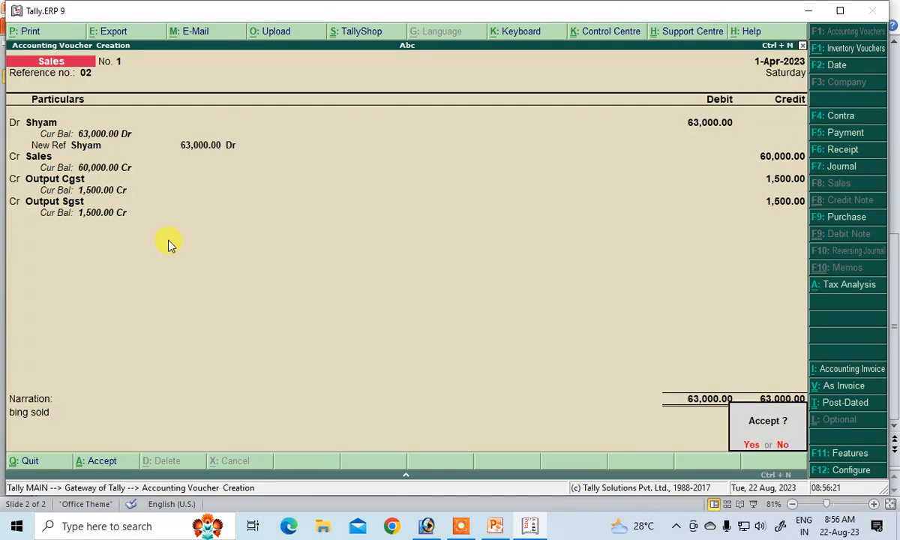
pyautogui.press('Return')
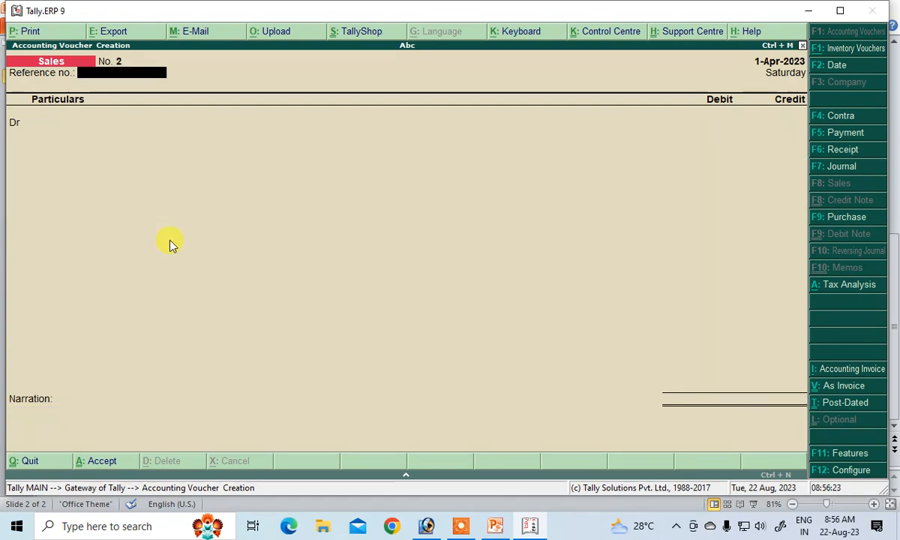
# Leave voucher entry and display the Day Book for the company
pyautogui.press('Escape')
pyautogui.press('Return')
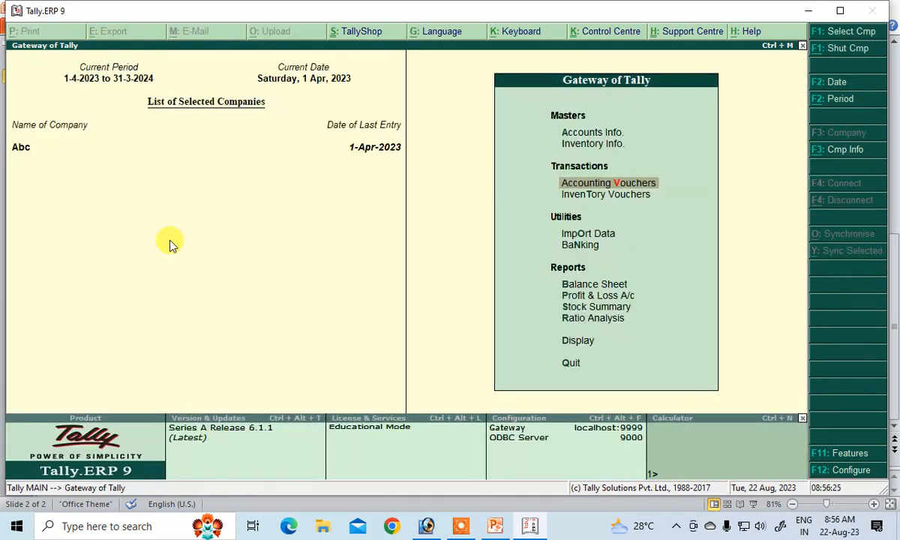
pyautogui.press('Escape')
pyautogui.press('n')
pyautogui.press('Down')
pyautogui.press('Down')
pyautogui.press('Down')
pyautogui.press('Down')
pyautogui.press('Down')
pyautogui.press('Down')
pyautogui.press('Down')
pyautogui.press('Down')
pyautogui.press('Down')
pyautogui.press('Down')
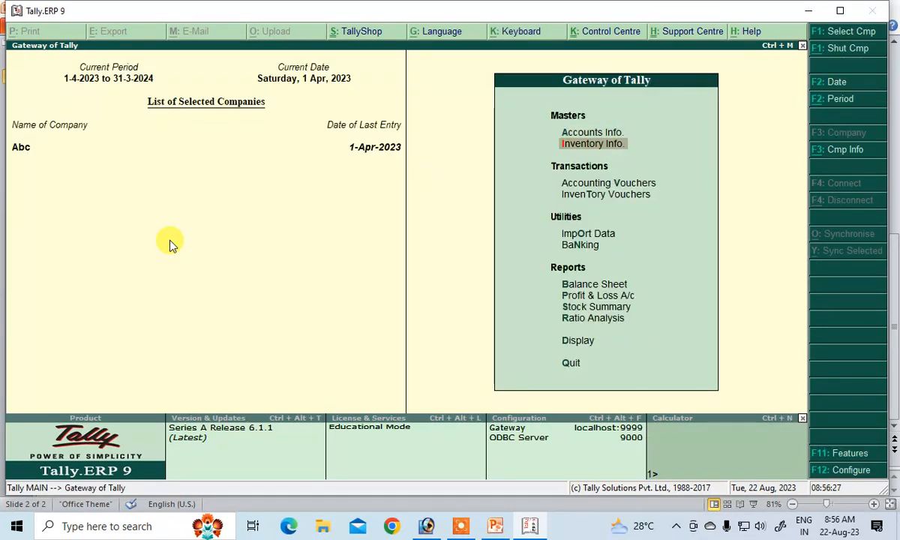
pyautogui.press('Return')
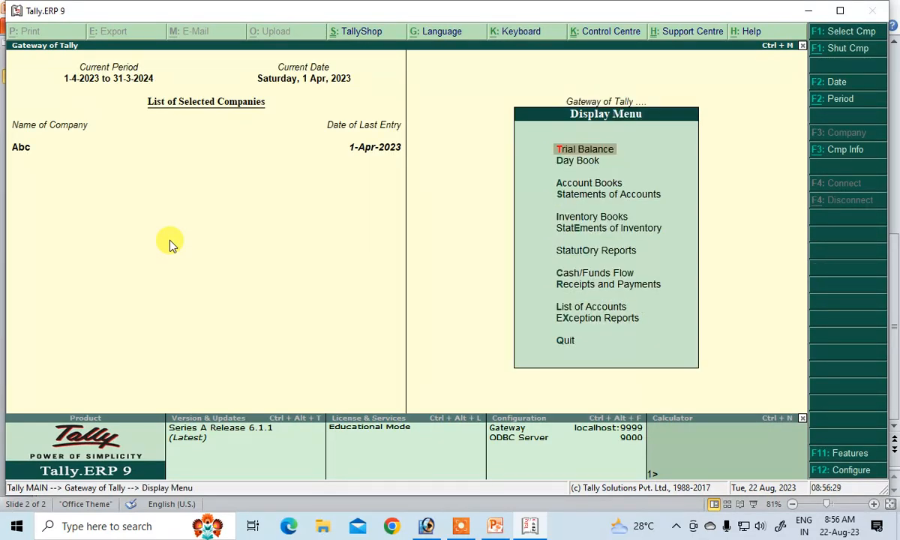
pyautogui.press('Down')
pyautogui.press('Return')
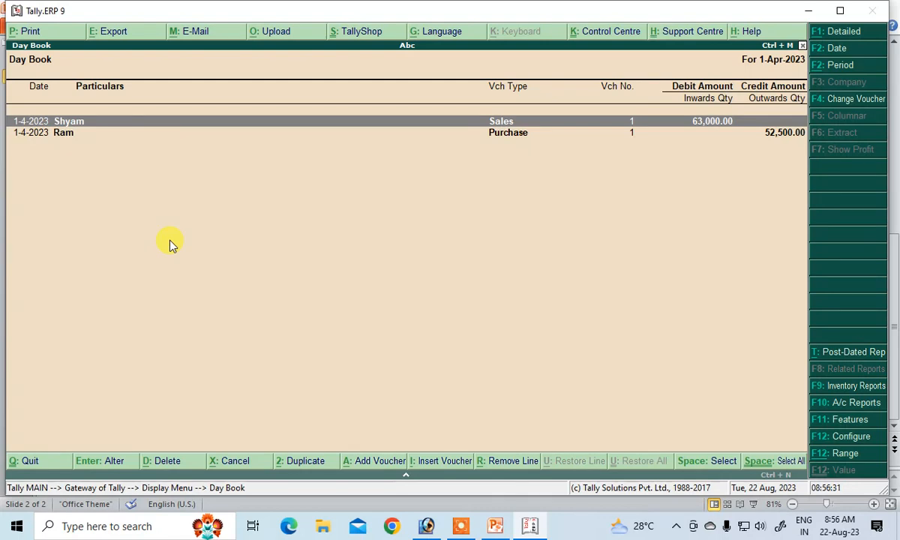
# Review the sales voucher's ledger entries from the Day Book, and return to the Day Book without altering it
pyautogui.press('Return')
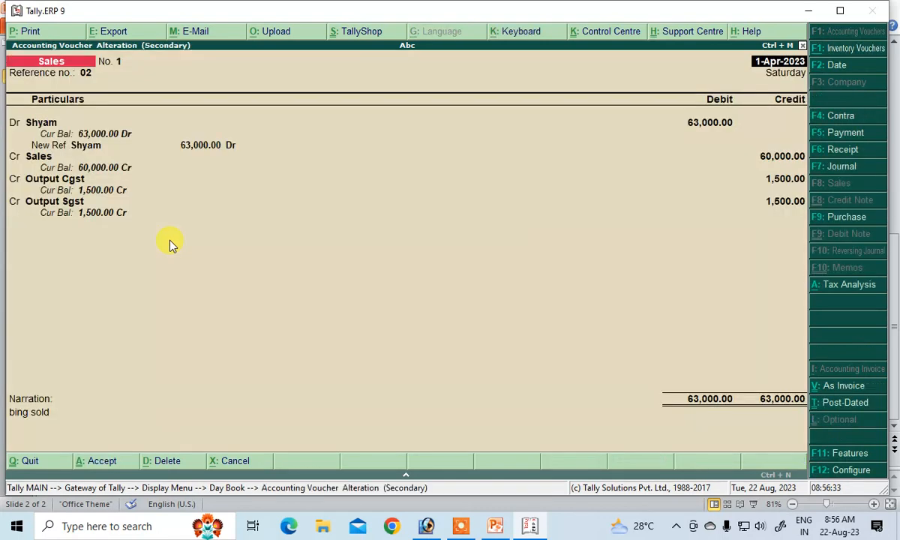
pyautogui.press('Escape')
pyautogui.press('y')
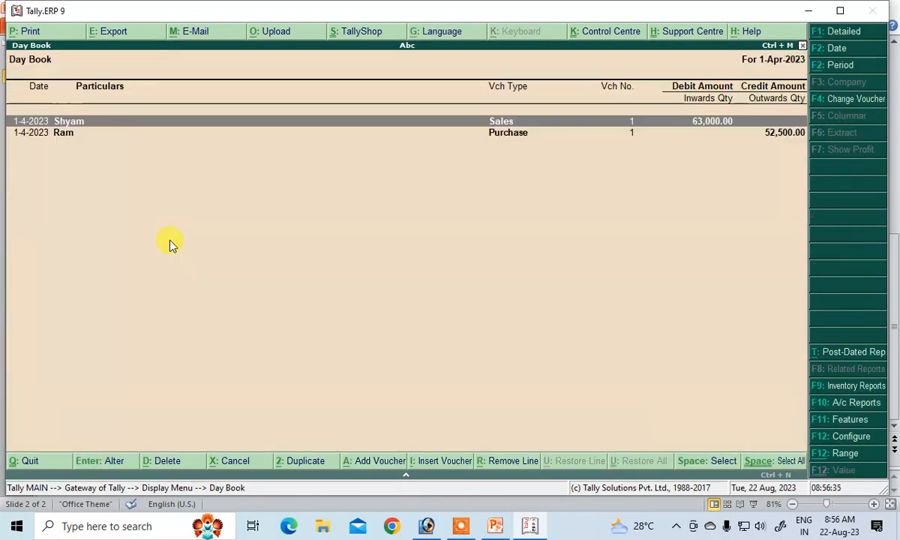